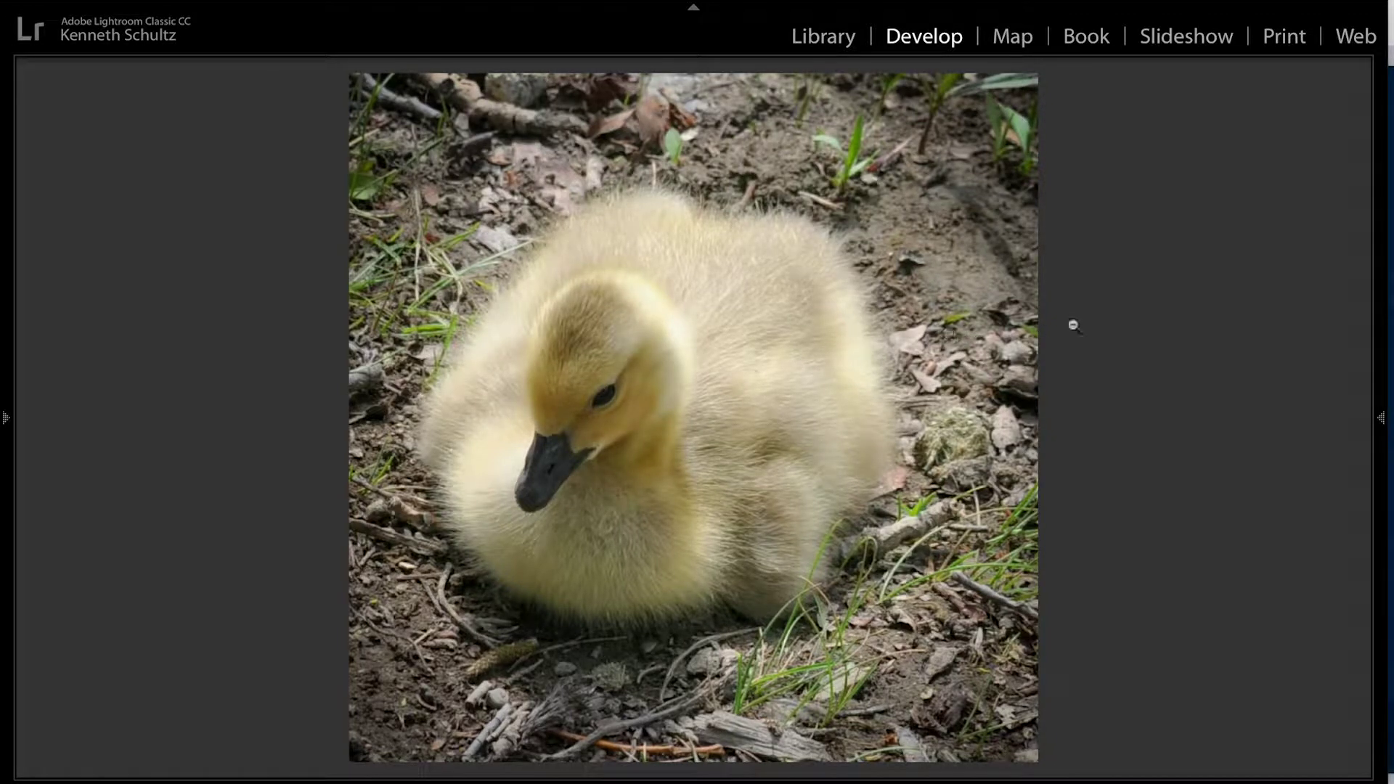
Send the duckling photo to Luminar Flex as a copy with Lightroom adjustments
right_click(947, 303)
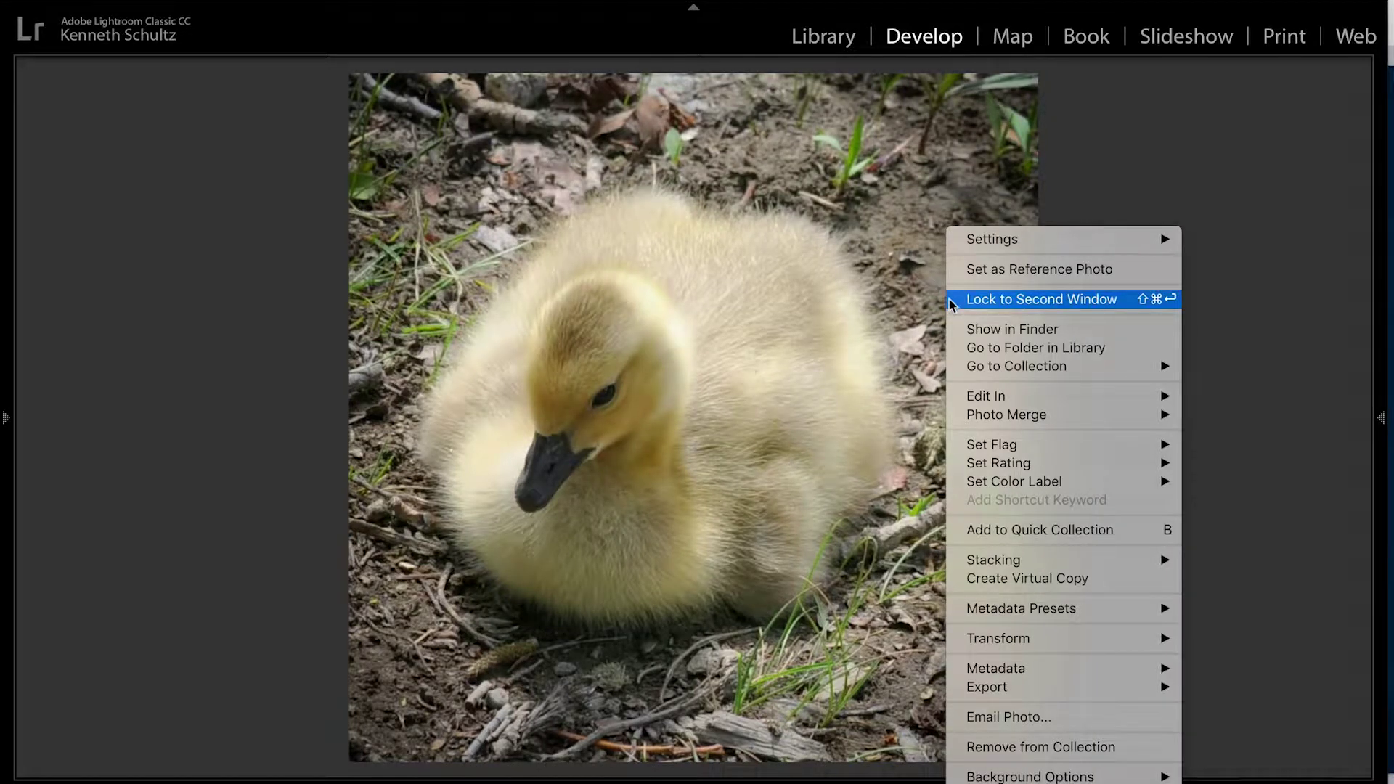
mouse_move(1063, 397)
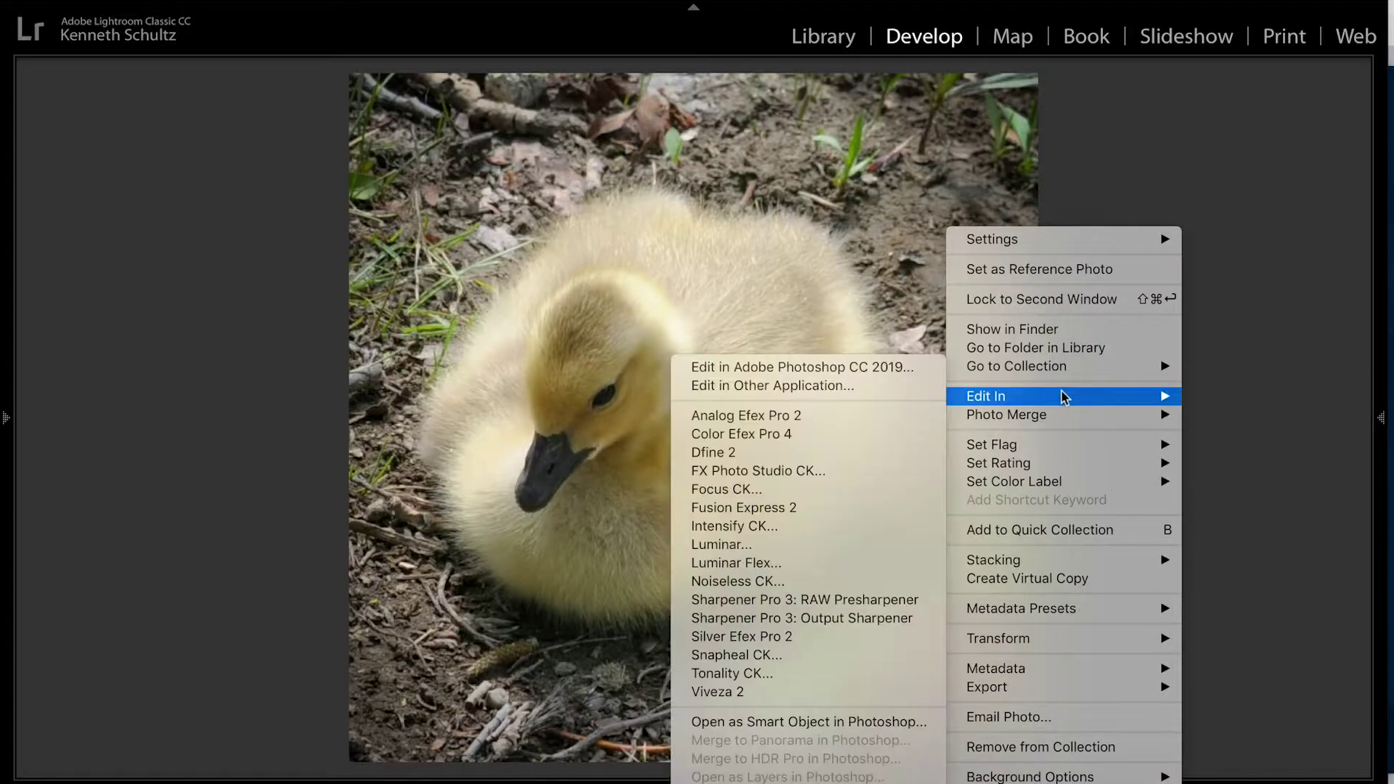
left_click(740, 566)
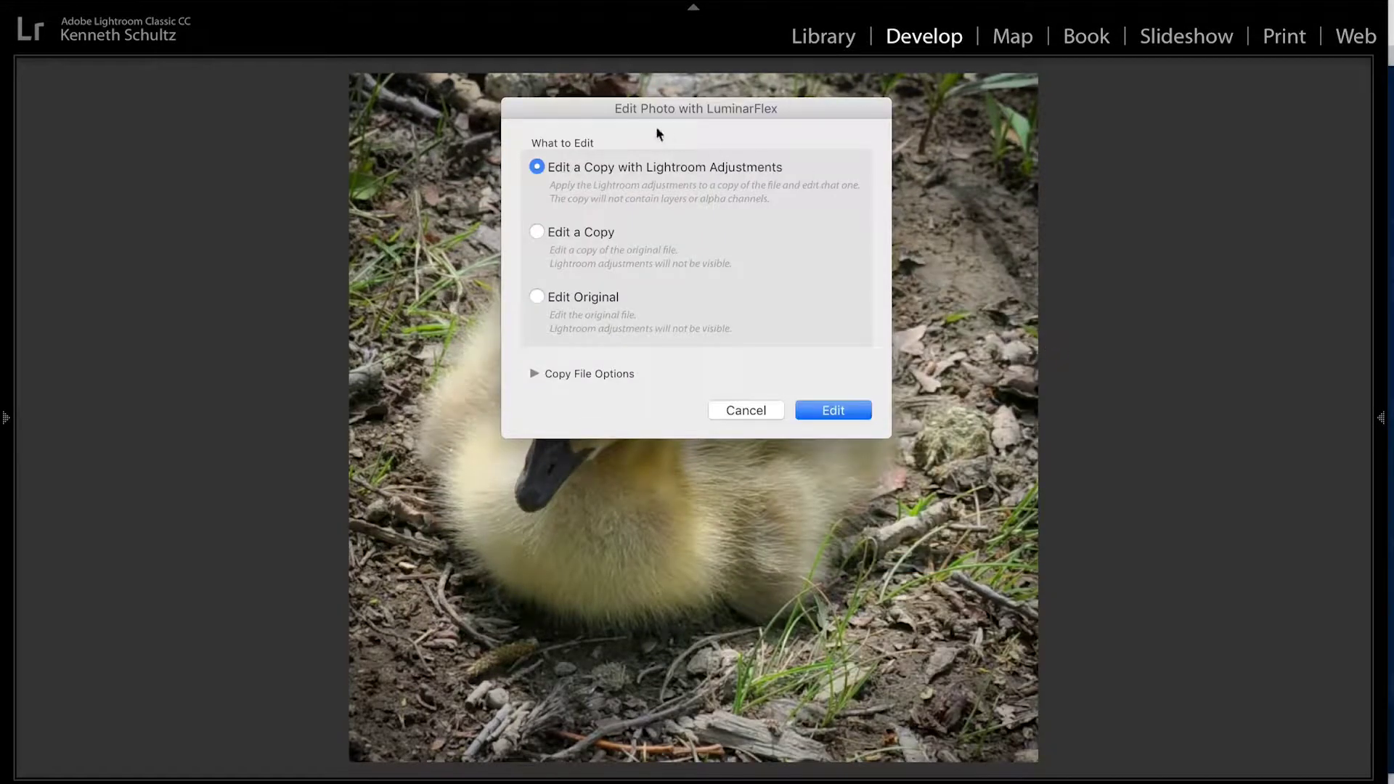
left_click_drag(597, 112, 868, 135)
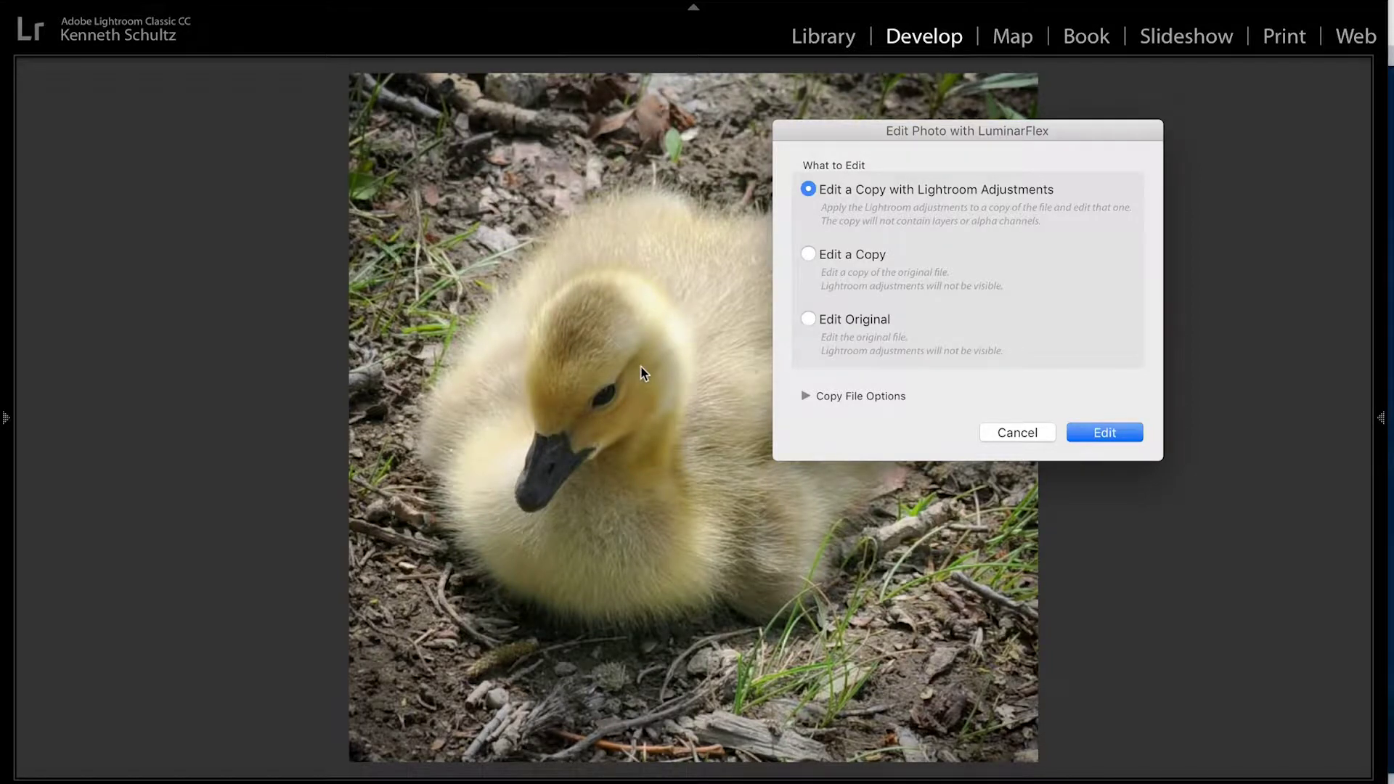
left_click(1109, 434)
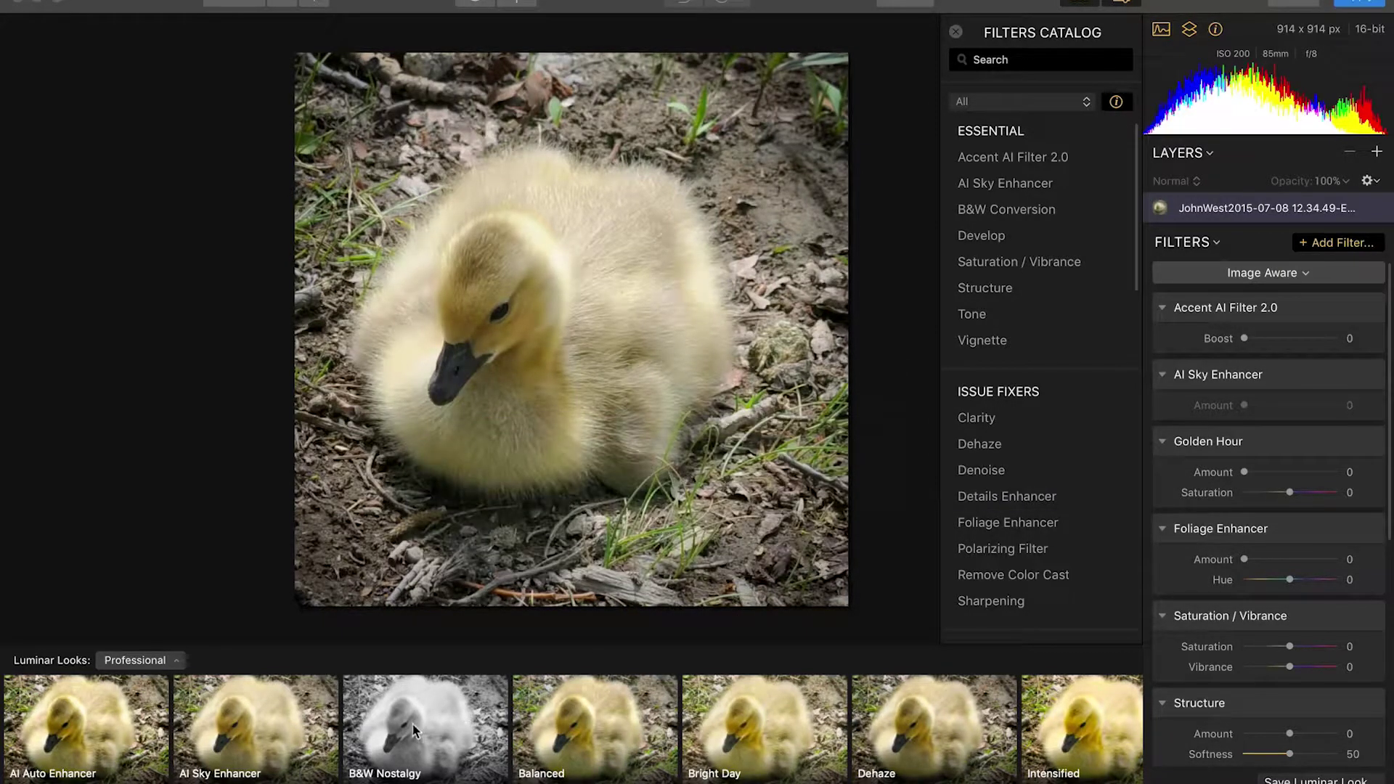
Apply the Bright Day look from the Professional collection and reduce its amount to 49
left_click(172, 662)
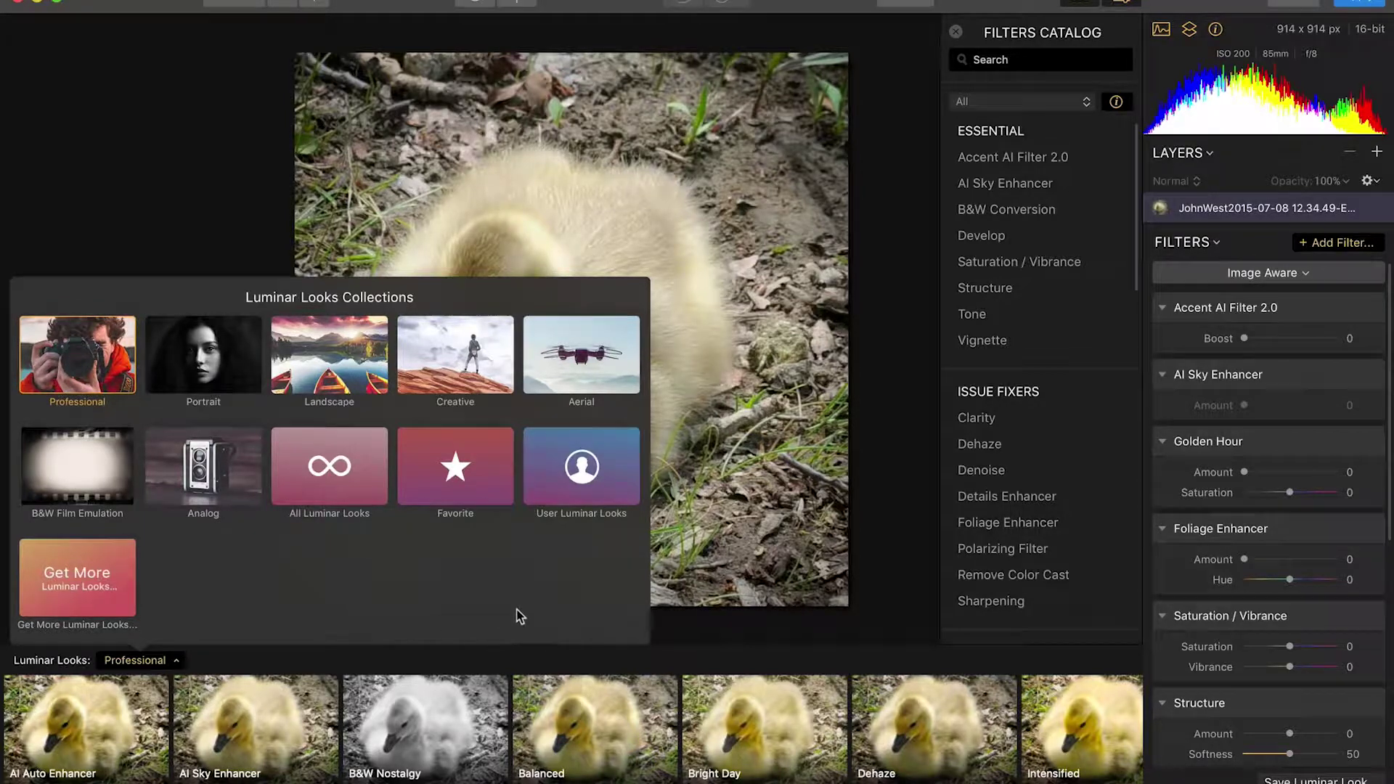
left_click(551, 665)
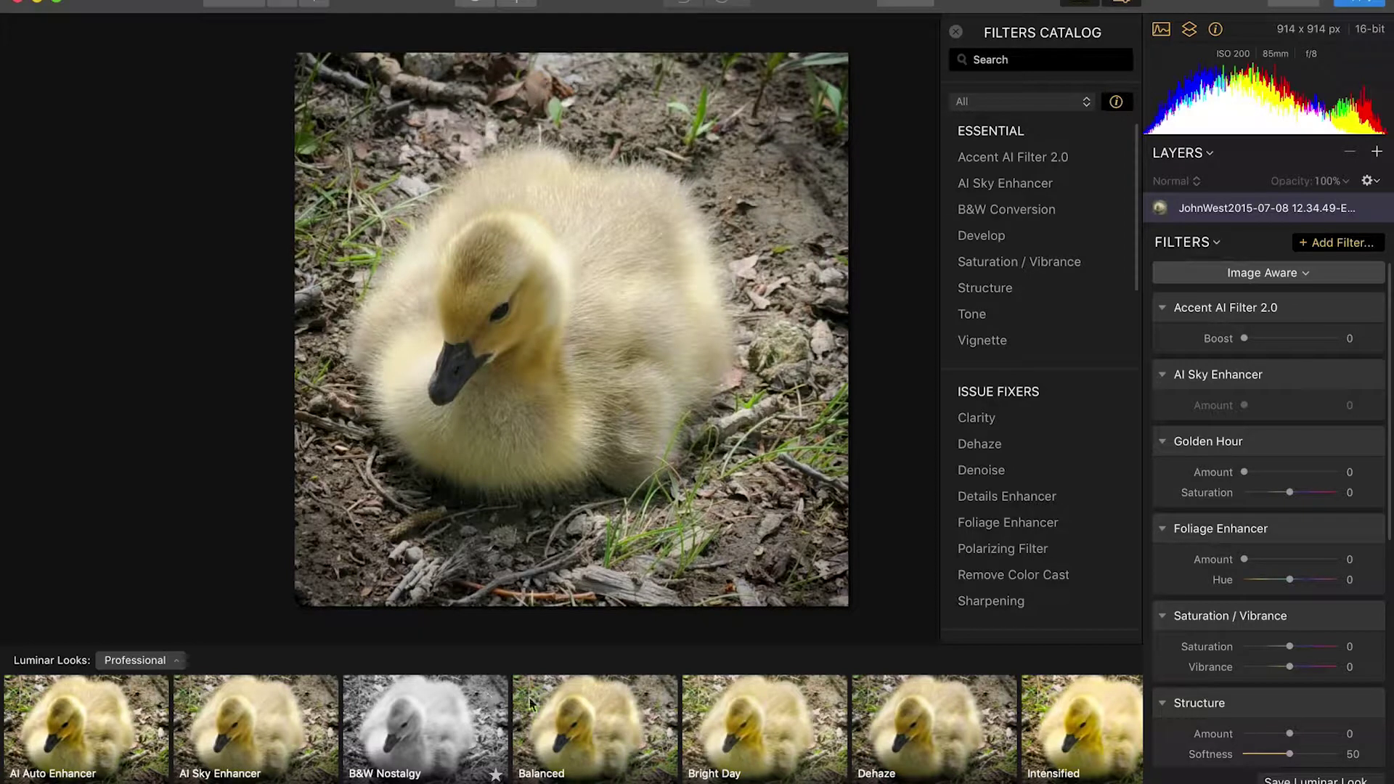
left_click(768, 732)
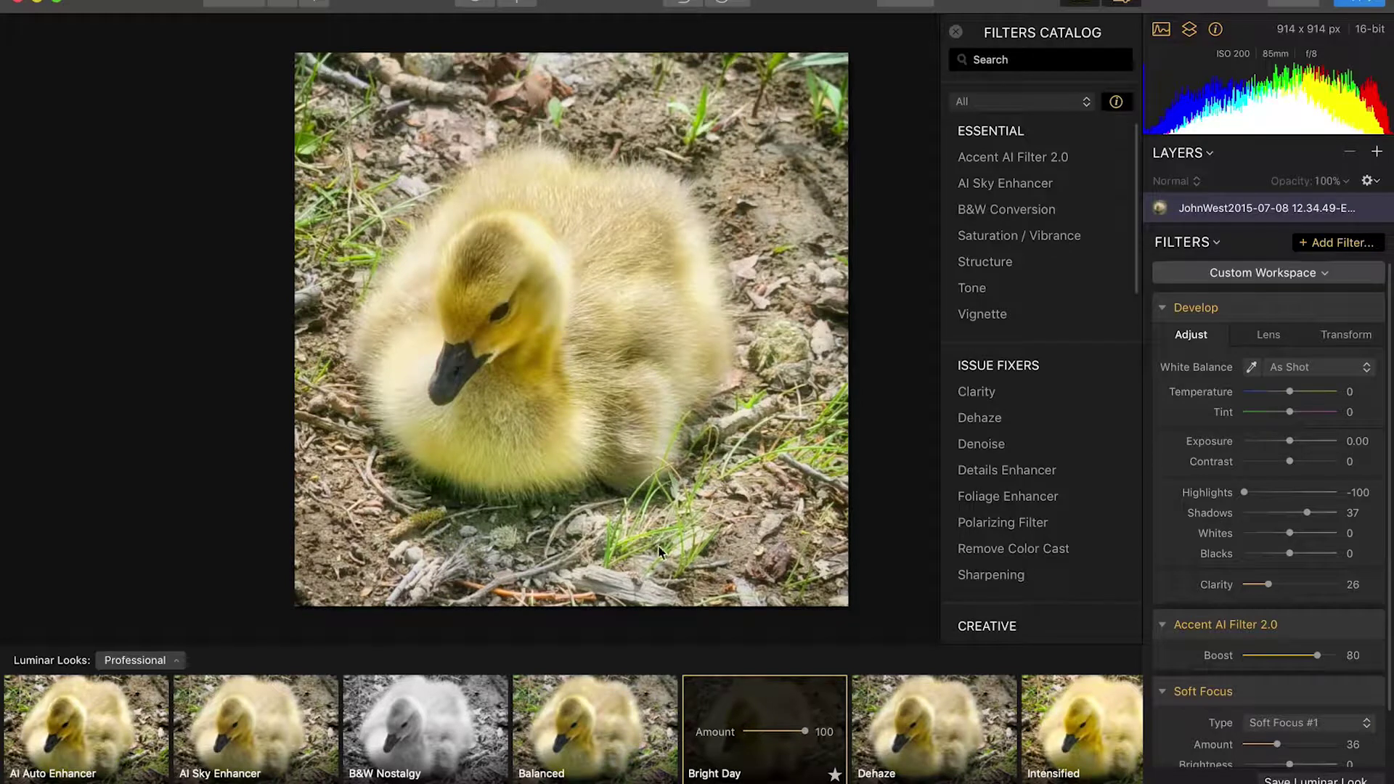
left_click_drag(804, 732, 780, 745)
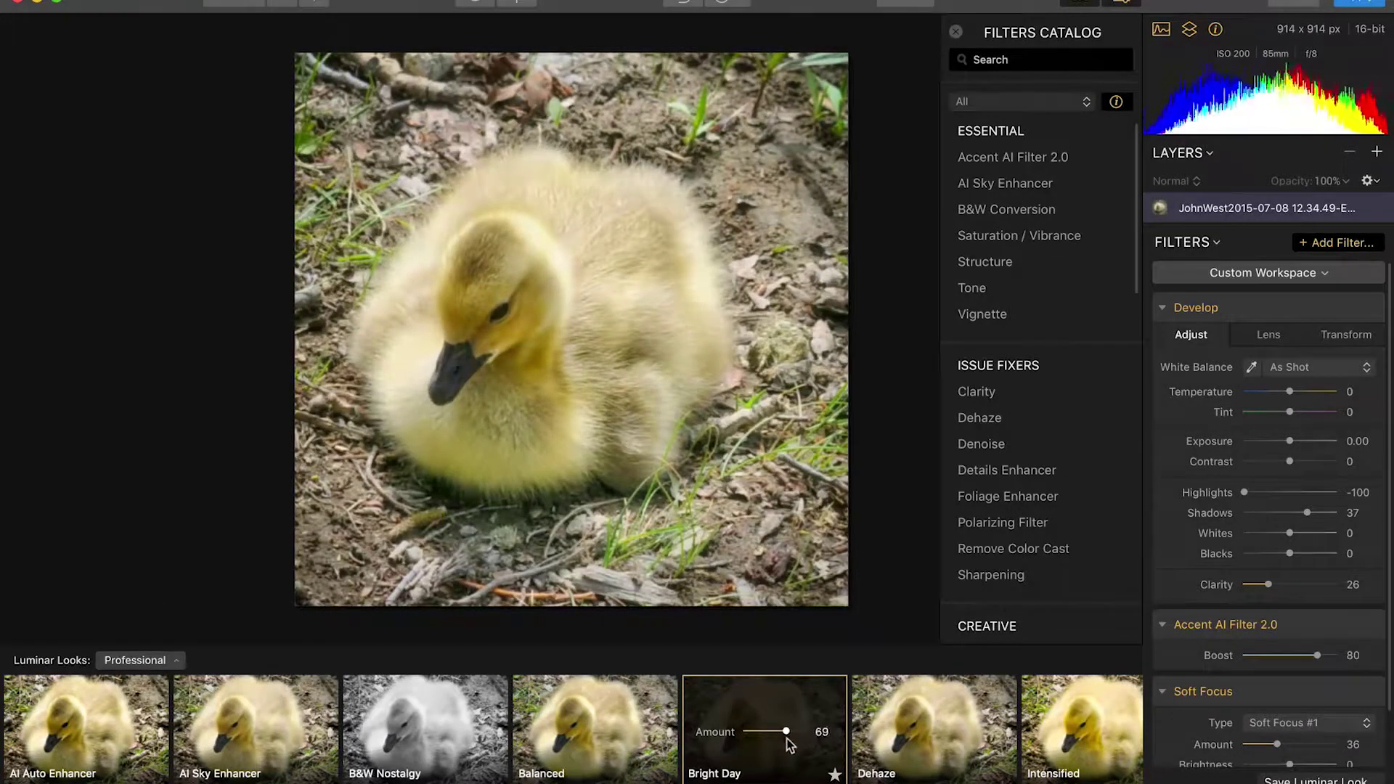
left_click_drag(777, 738, 784, 738)
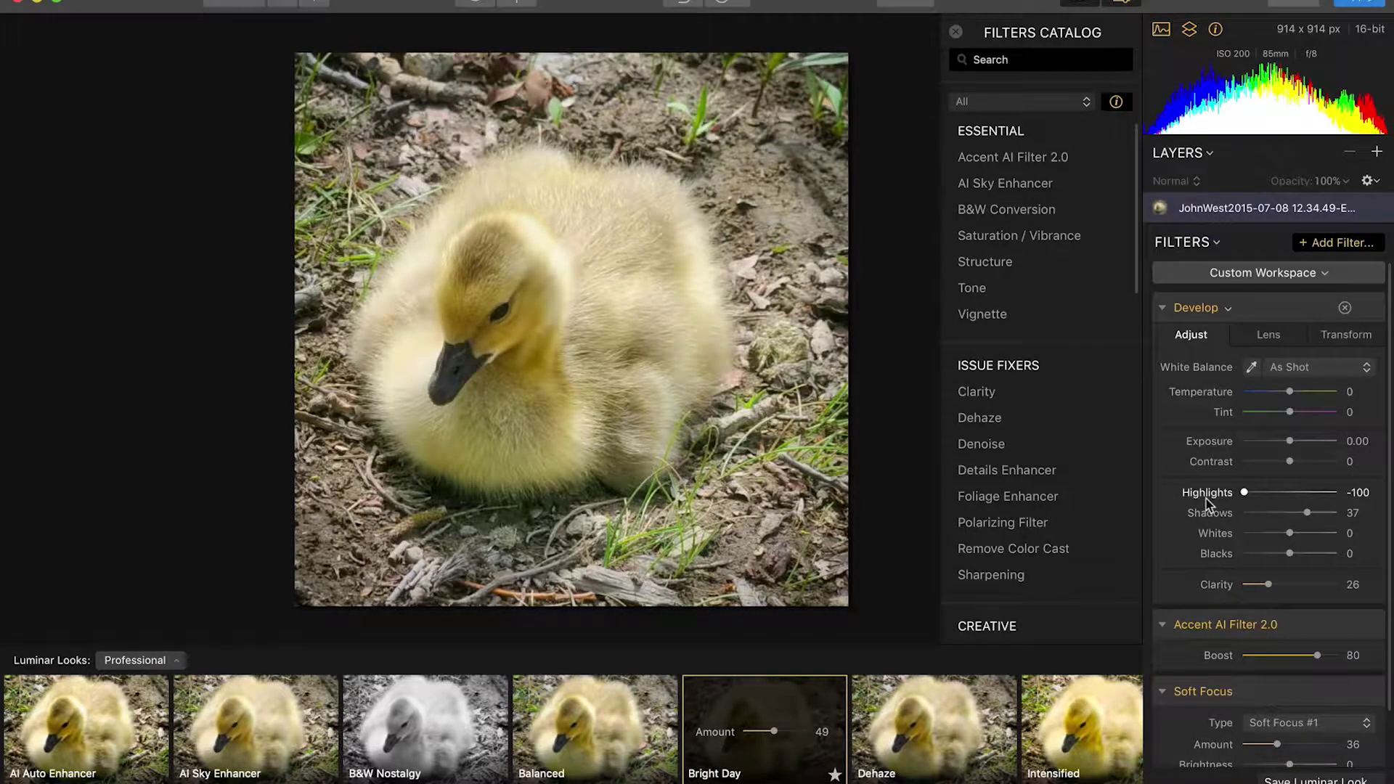
Set the Develop filter's Highlights to -64 and Clarity to 18
scroll(1316, 392, "down", 1)
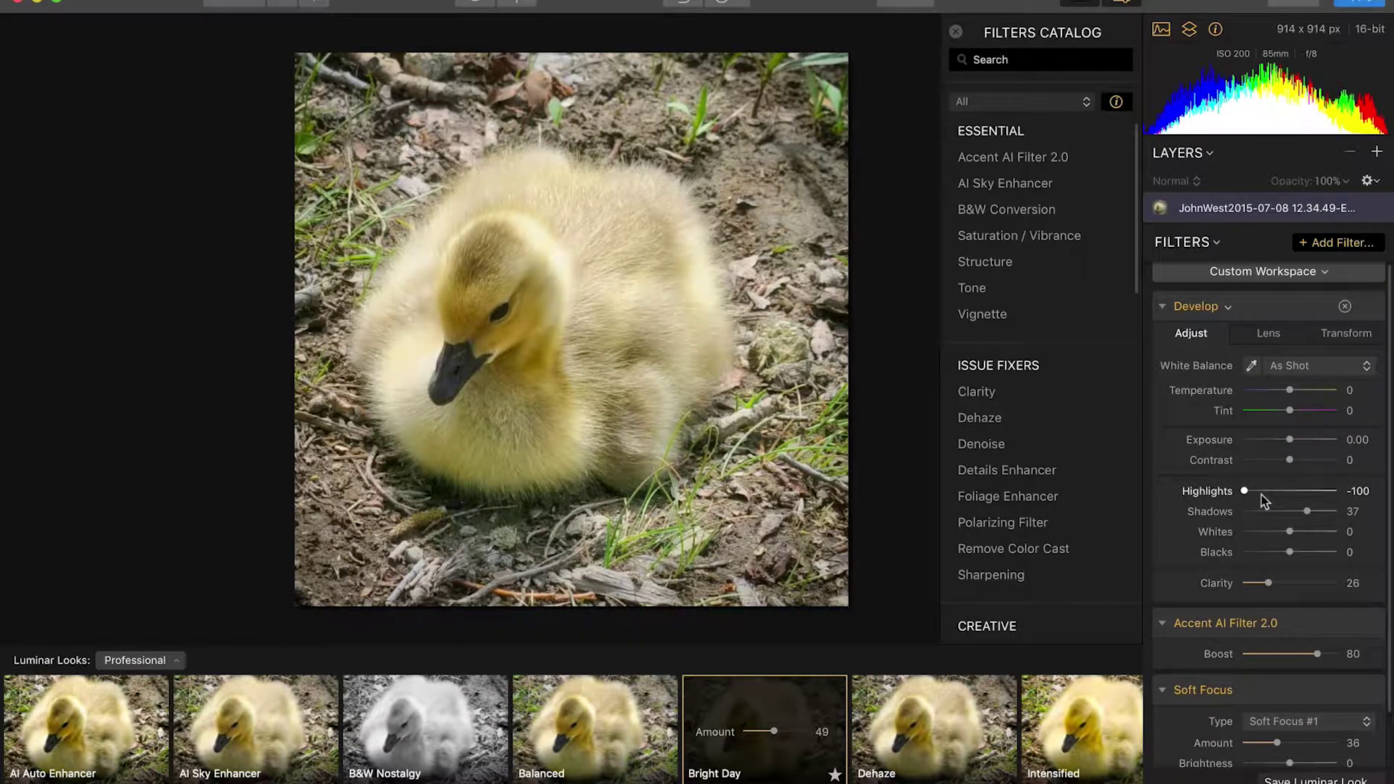
mouse_move(1246, 496)
left_mouse_down()
mouse_move(1304, 495)
mouse_move(1233, 493)
mouse_move(1261, 492)
left_mouse_up()
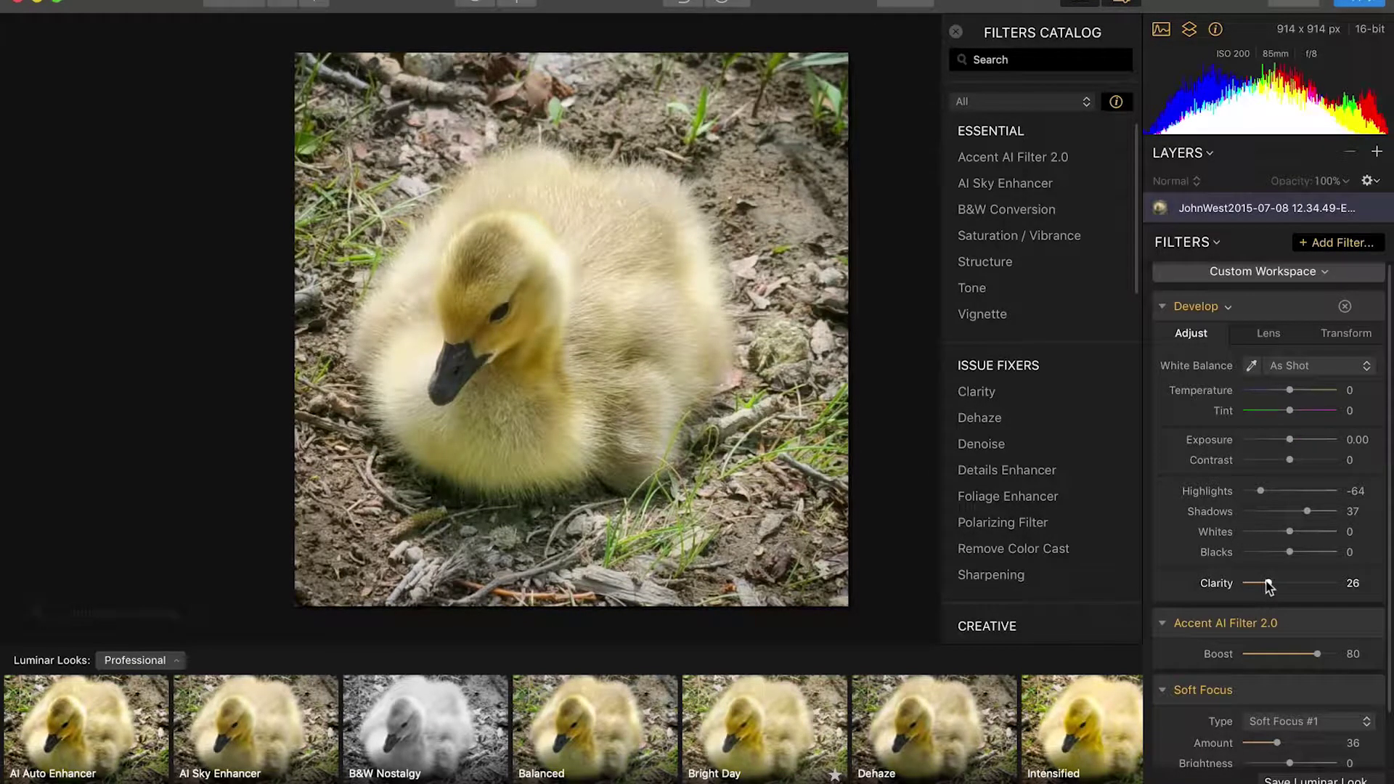
mouse_move(1268, 585)
left_mouse_down()
mouse_move(1310, 582)
mouse_move(1261, 593)
left_mouse_up()
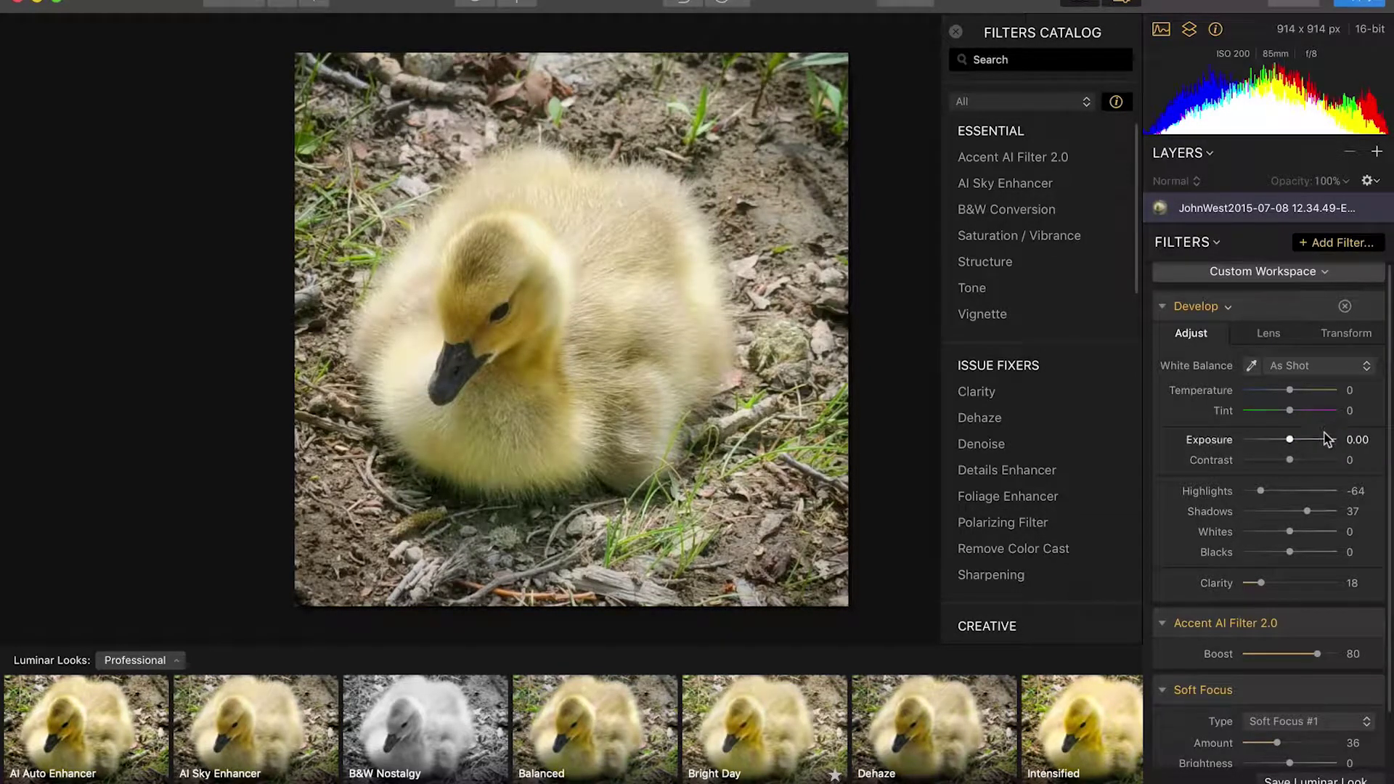
Collapse the Develop filter and set the Accent AI Filter 2.0 Boost to 42
left_click(1162, 306)
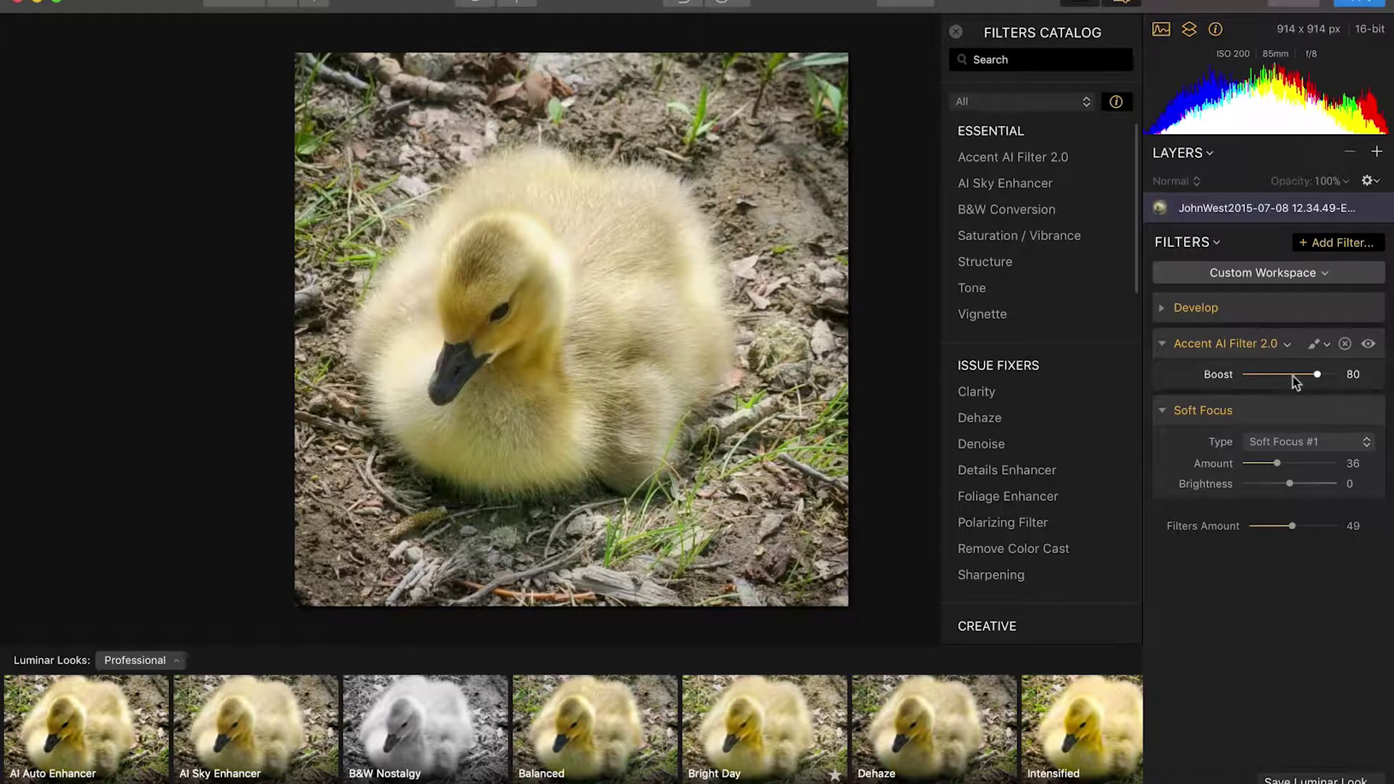
left_click_drag(1317, 374, 1288, 380)
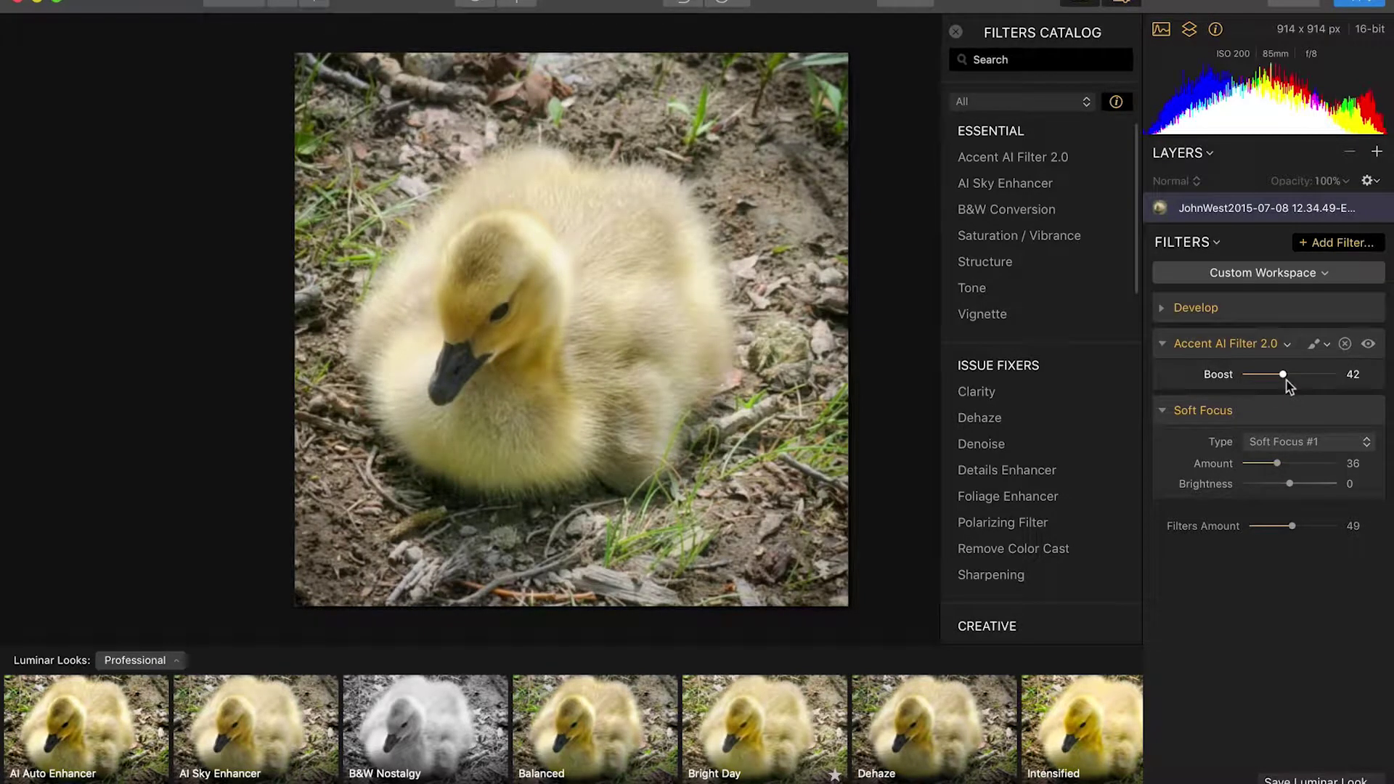
mouse_move(942, 396)
mouse_move(1010, 185)
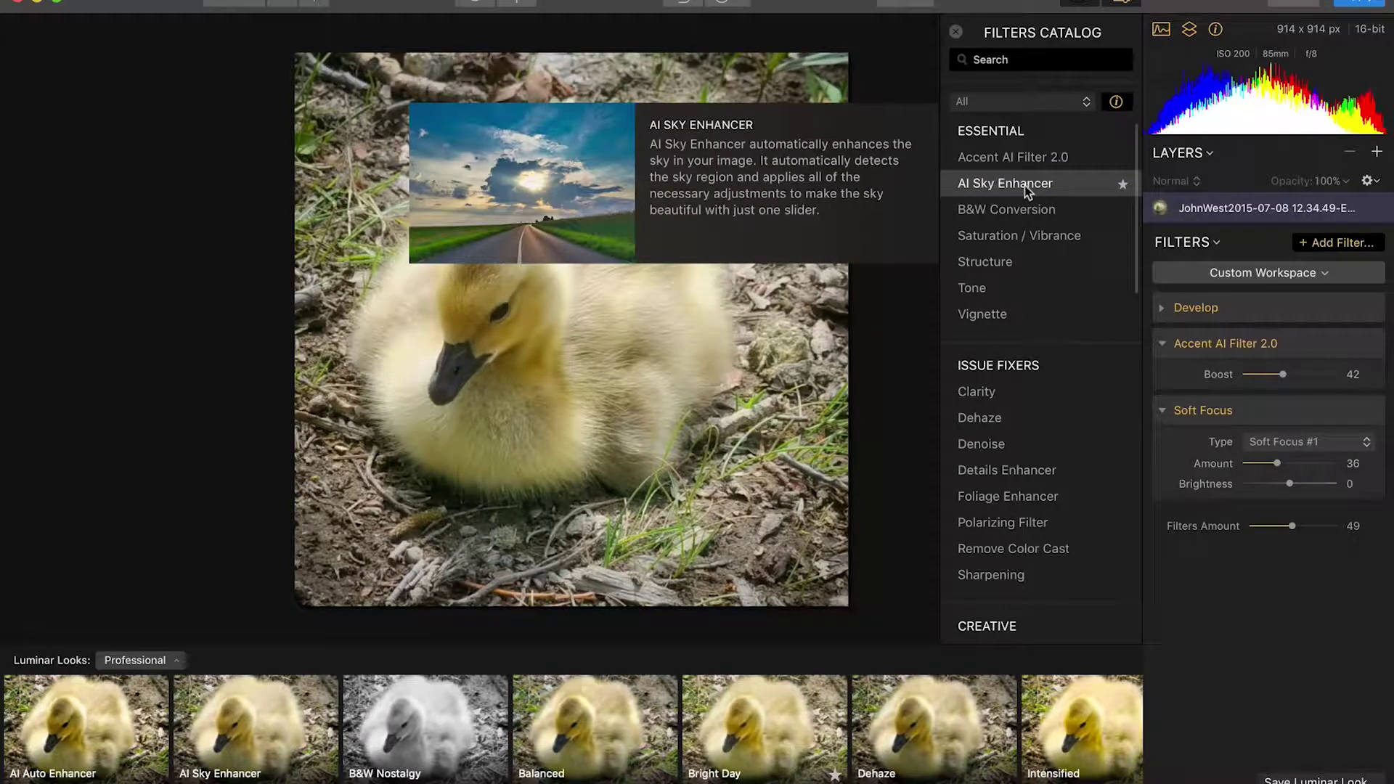
mouse_move(989, 285)
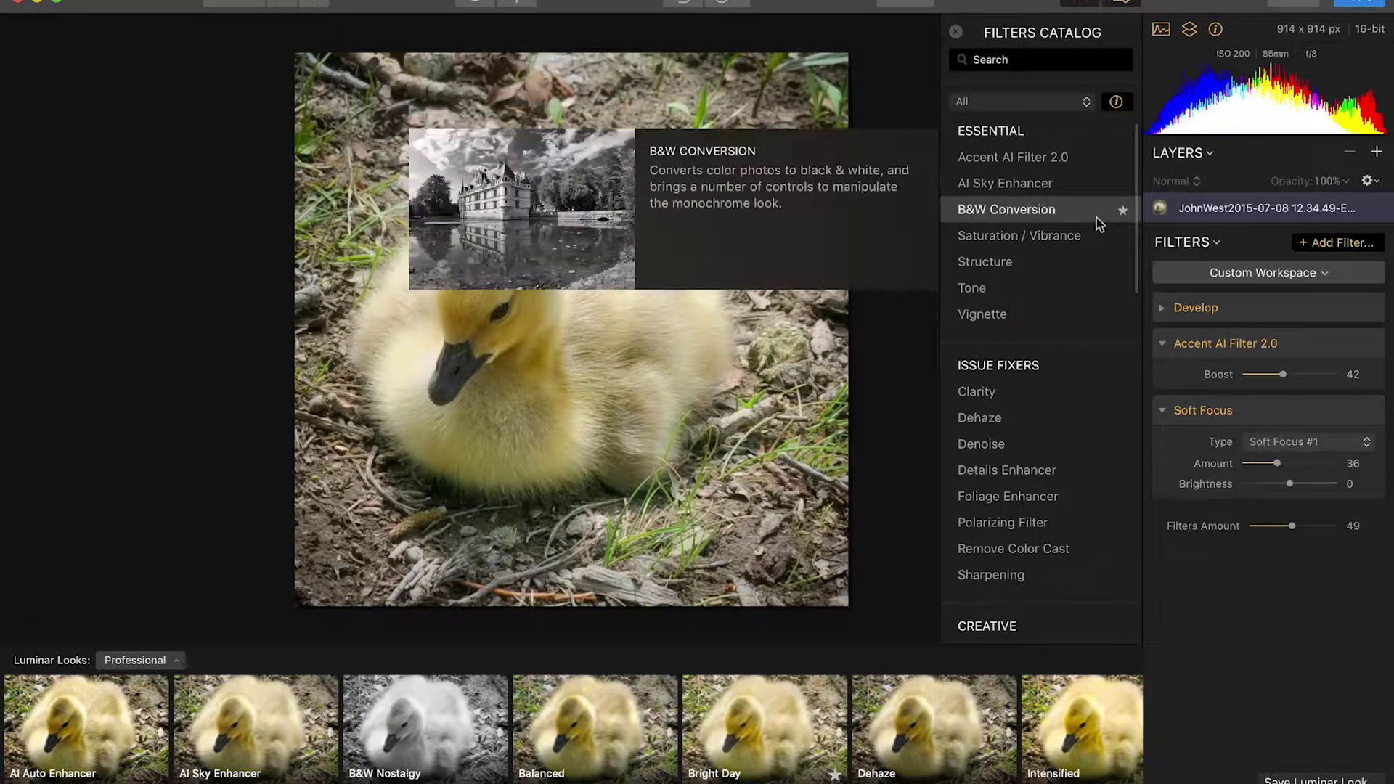
mouse_move(1053, 304)
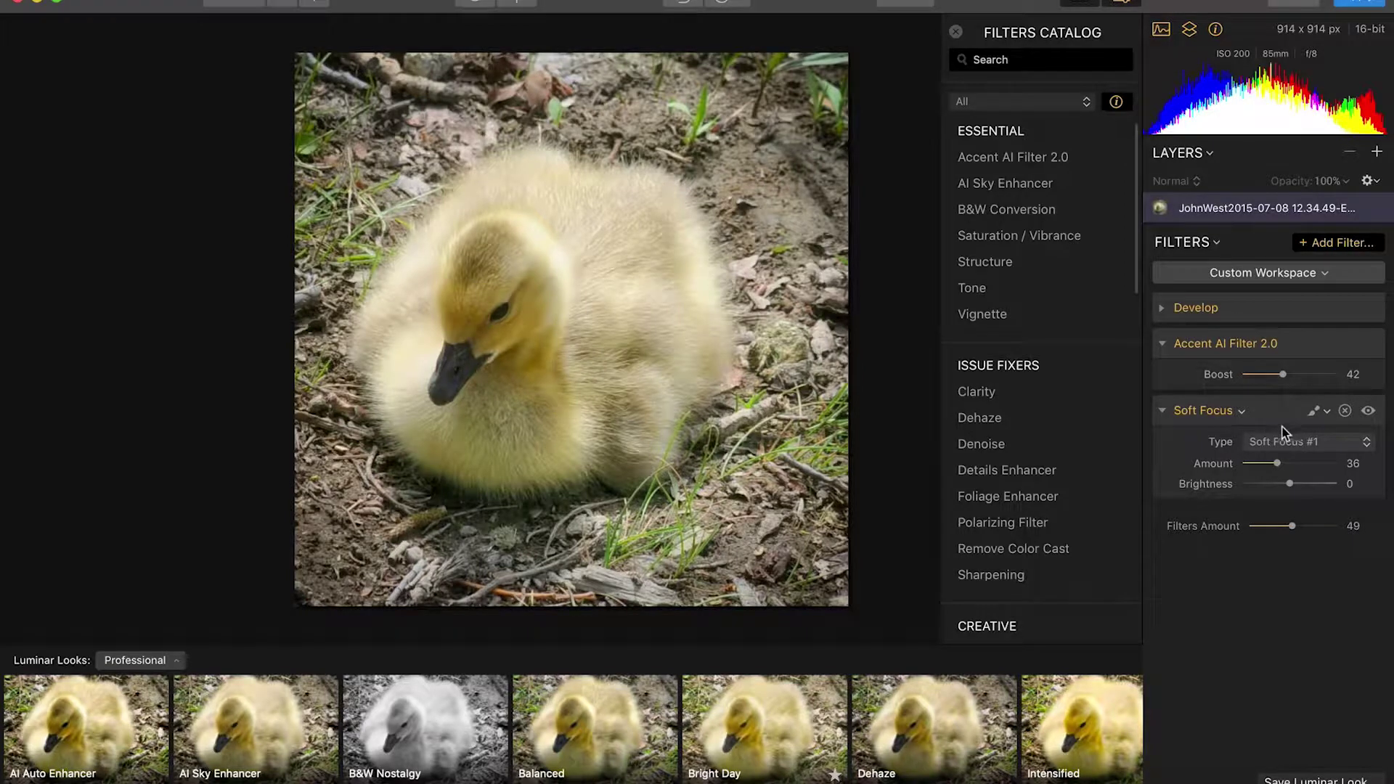
Set the Soft Focus amount to 97 and brush a mask over the duckling's body so the effect applies only there
left_click_drag(1278, 470, 1347, 472)
left_click(1316, 412)
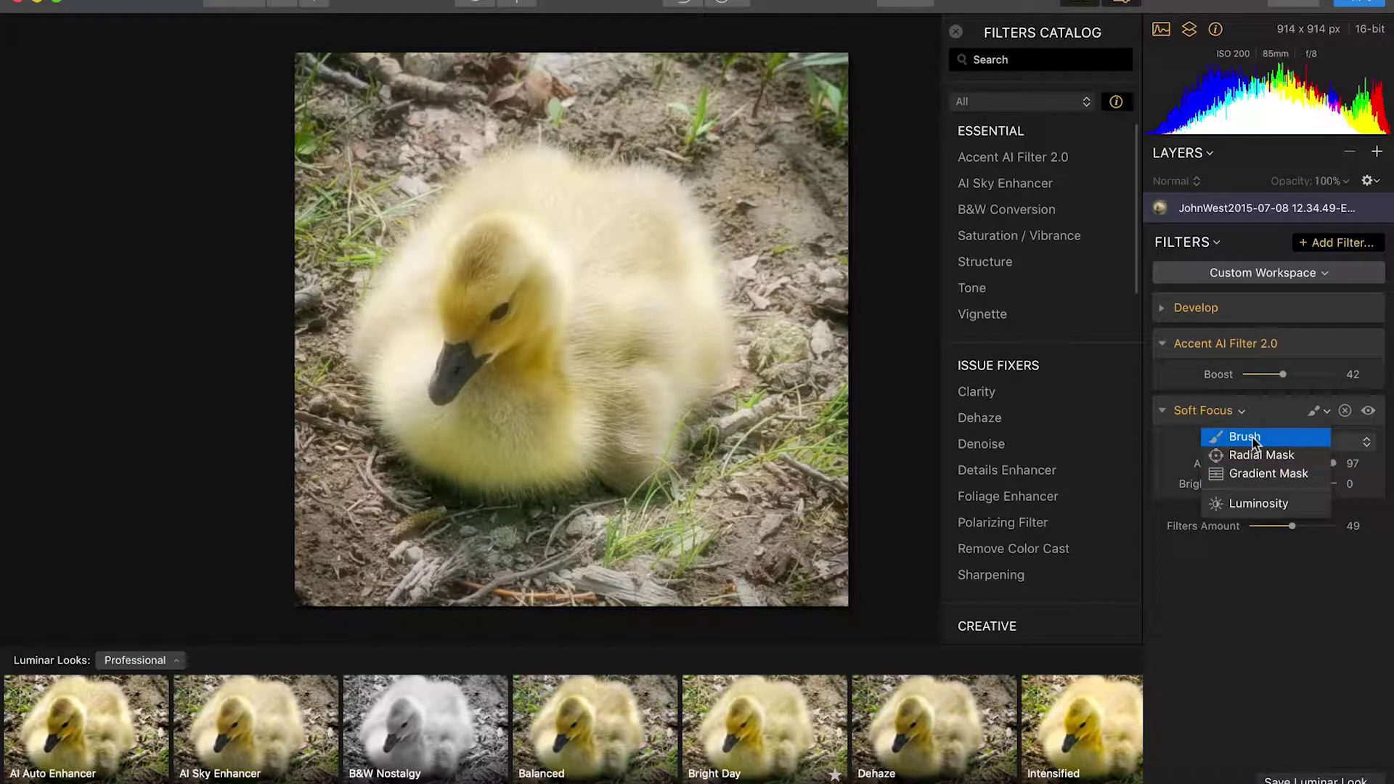
left_click(1254, 438)
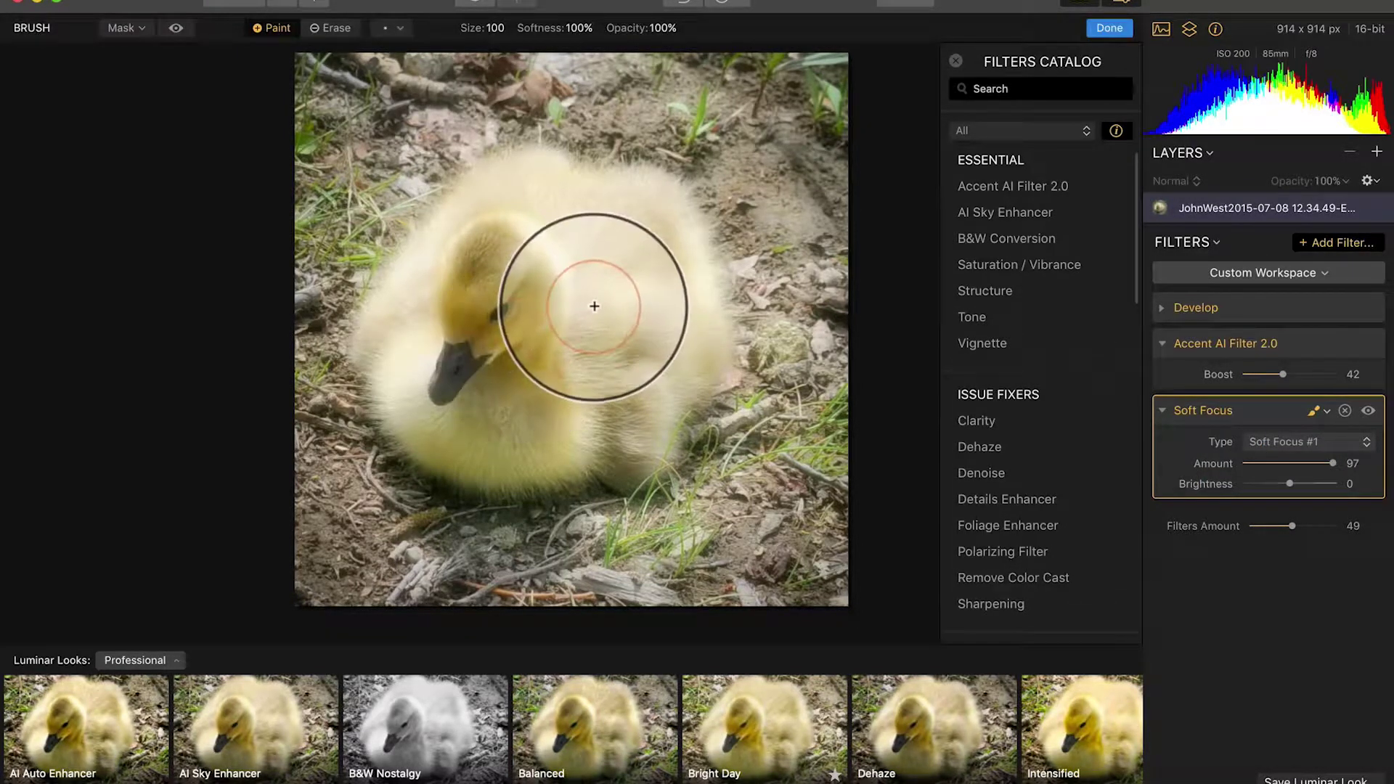
mouse_move(595, 305)
left_mouse_down()
mouse_move(620, 308)
mouse_move(559, 301)
left_mouse_up()
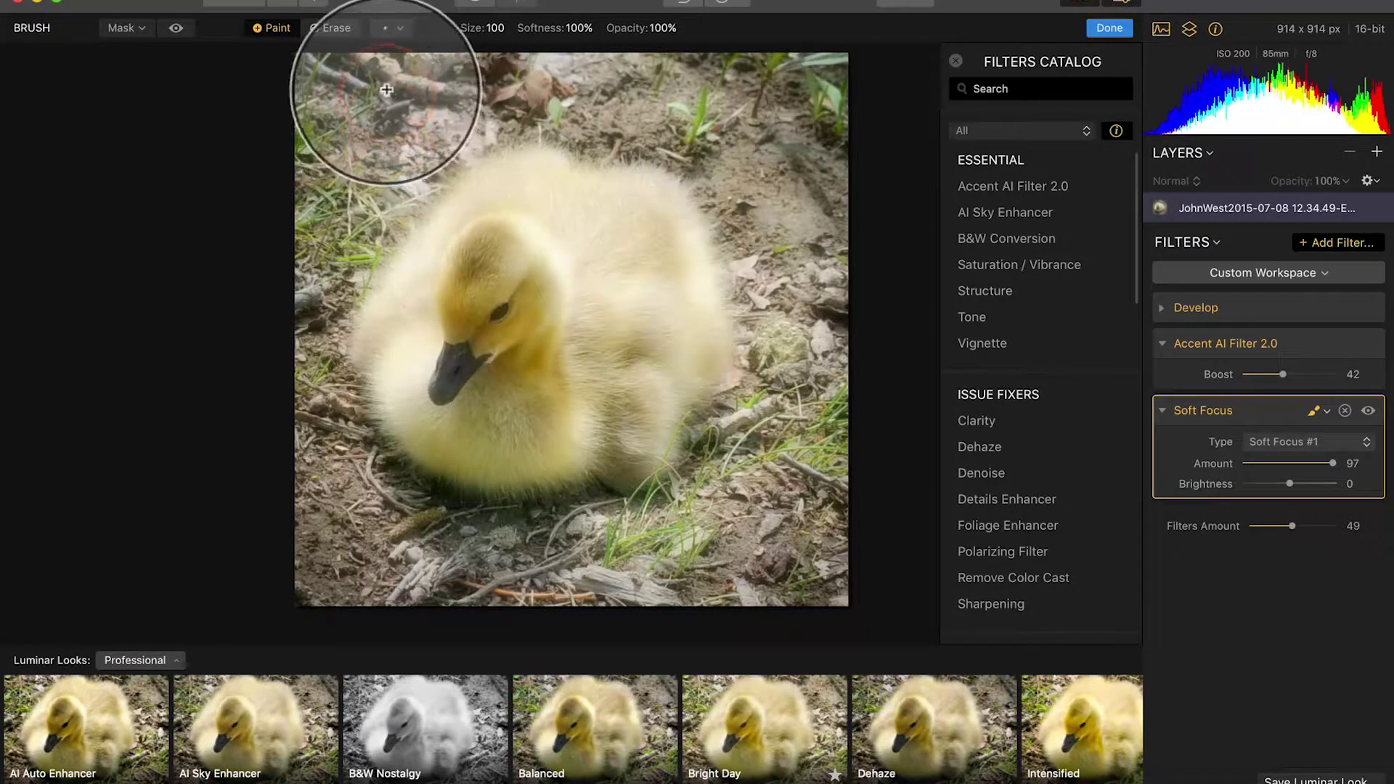
left_click(276, 29)
mouse_move(576, 349)
left_mouse_down()
mouse_move(554, 304)
mouse_move(491, 414)
mouse_move(570, 314)
mouse_move(619, 277)
mouse_move(560, 224)
mouse_move(700, 253)
mouse_move(731, 389)
mouse_move(607, 467)
mouse_move(489, 467)
mouse_move(482, 333)
mouse_move(596, 245)
mouse_move(699, 280)
mouse_move(647, 436)
mouse_move(489, 395)
mouse_move(642, 418)
mouse_move(547, 492)
mouse_move(869, 265)
mouse_move(808, 226)
mouse_move(498, 233)
mouse_move(816, 218)
mouse_move(896, 289)
mouse_move(929, 190)
left_mouse_up()
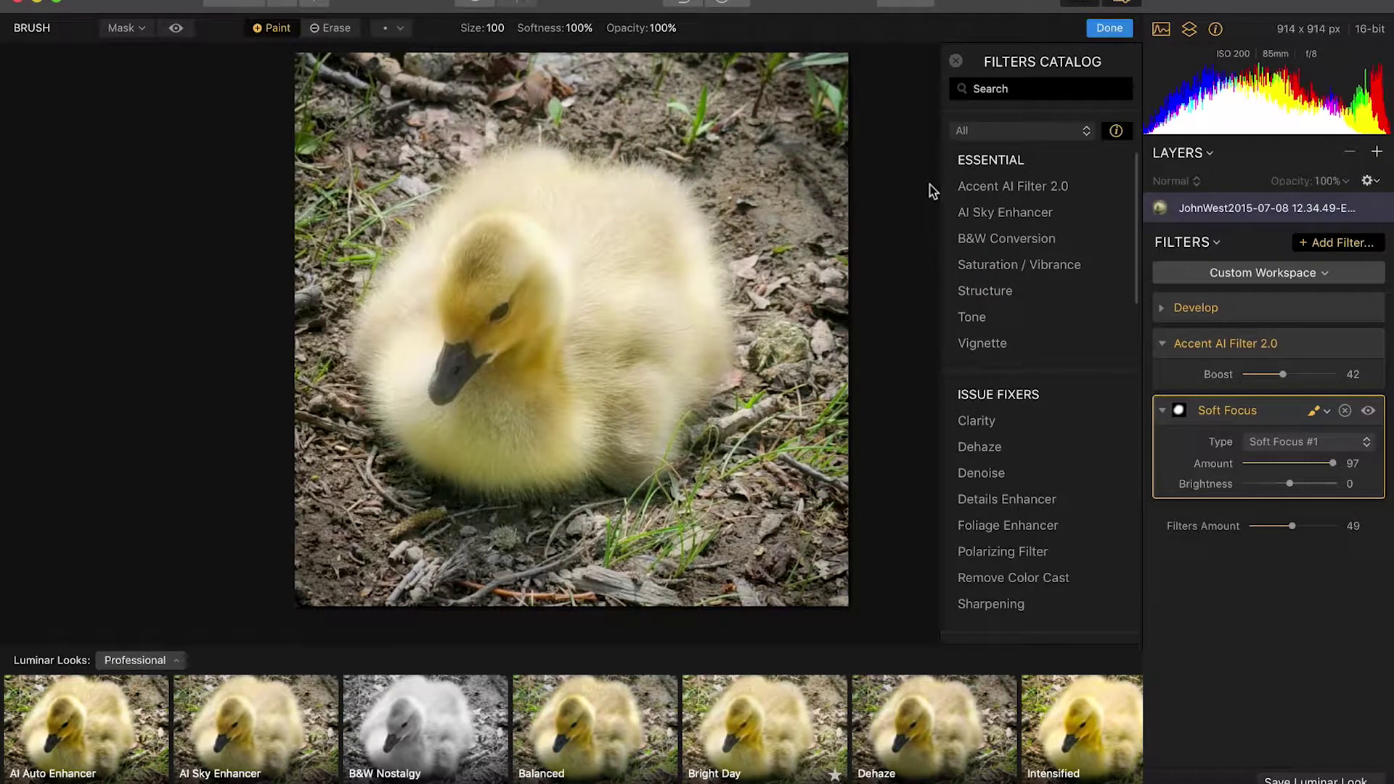
Lower the masked Soft Focus amount to 64
mouse_move(1333, 465)
left_mouse_down()
mouse_move(1183, 483)
mouse_move(1344, 467)
mouse_move(1266, 482)
mouse_move(1319, 473)
left_mouse_up()
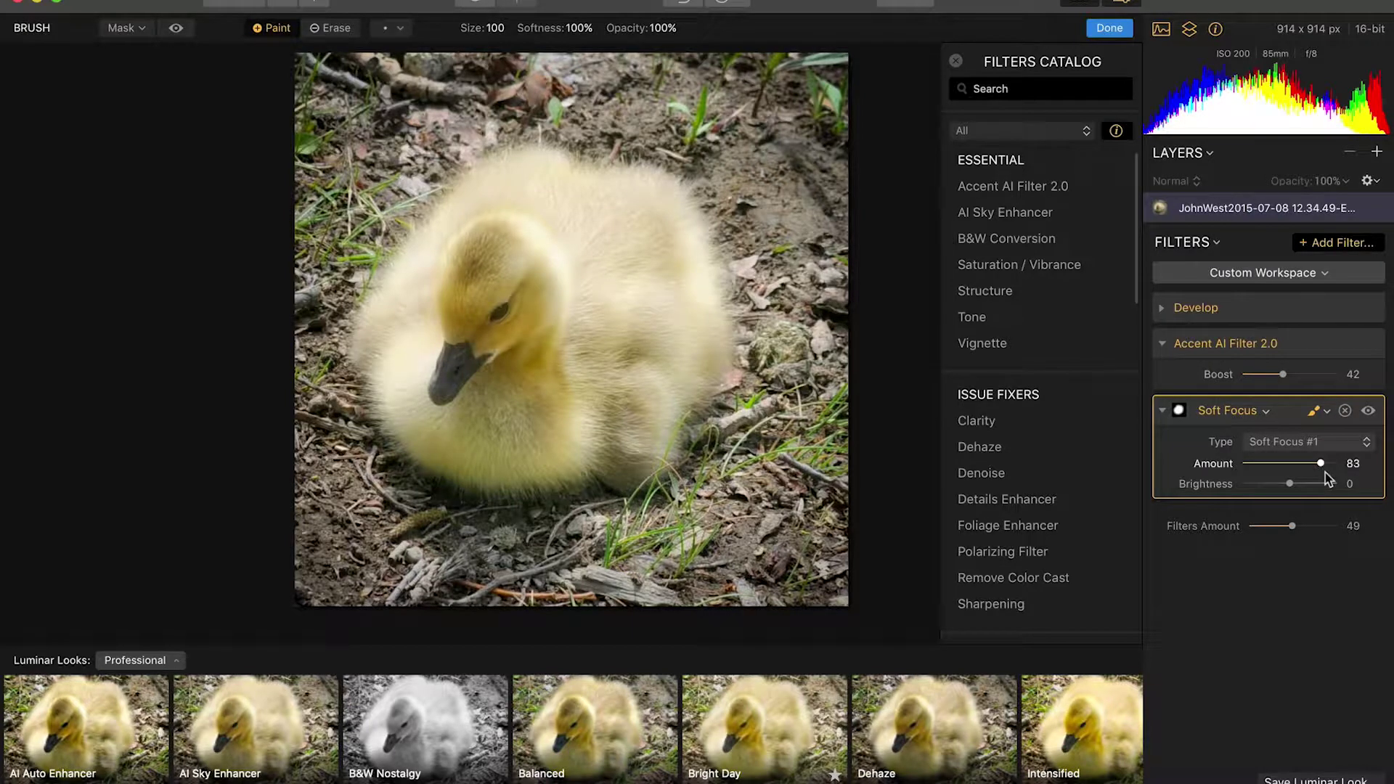
mouse_move(1326, 472)
left_mouse_down()
mouse_move(1222, 472)
mouse_move(1303, 473)
left_mouse_up()
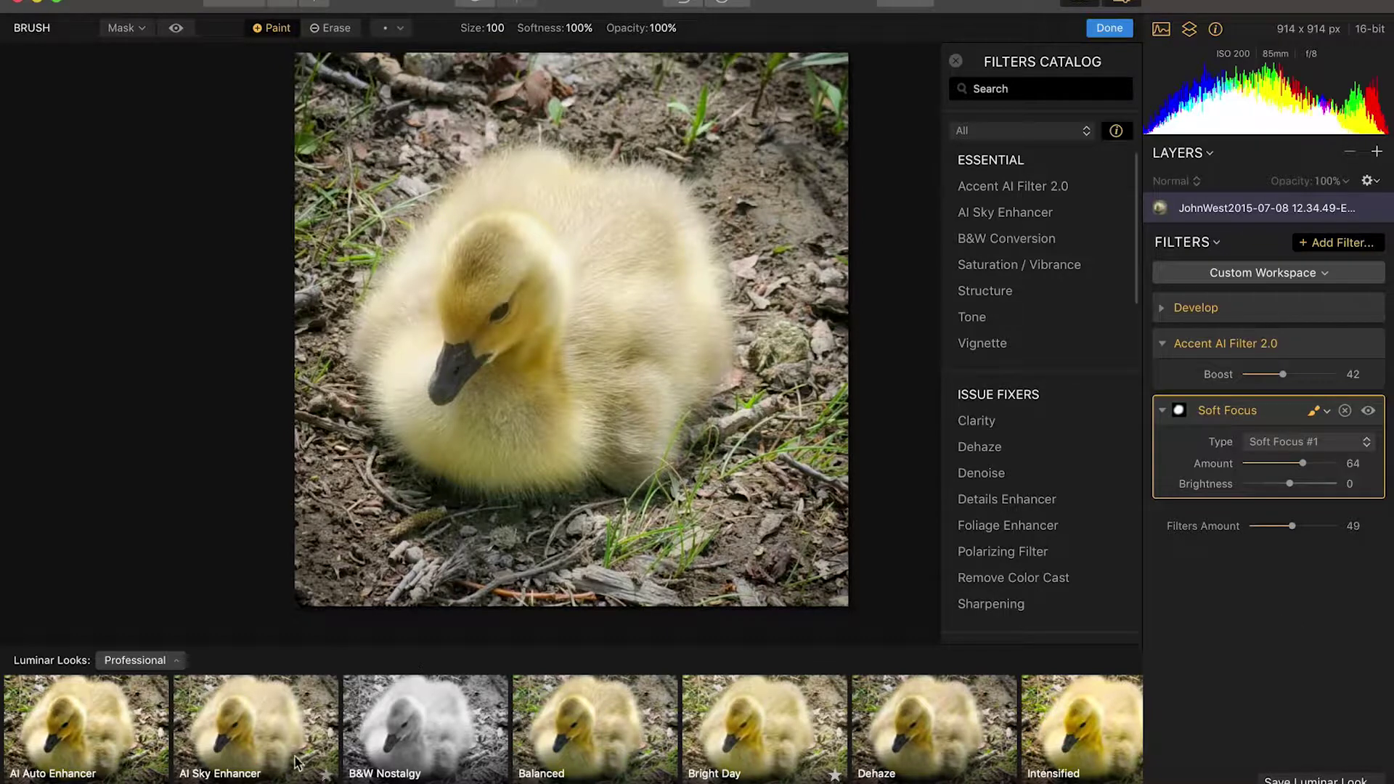
Switch to Keynote to view the original duck photo on its slide, and return to Luminar Flex
mouse_move(232, 778)
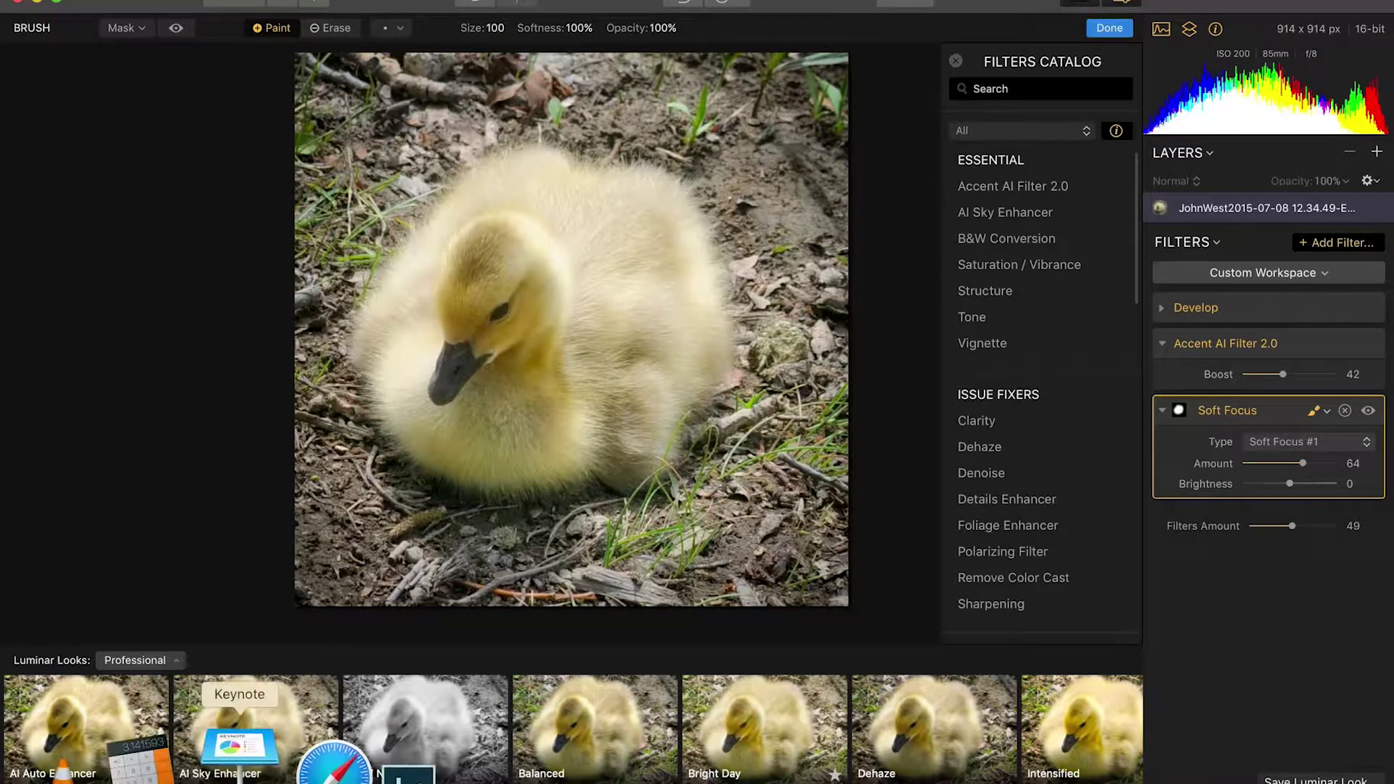
left_click(233, 776)
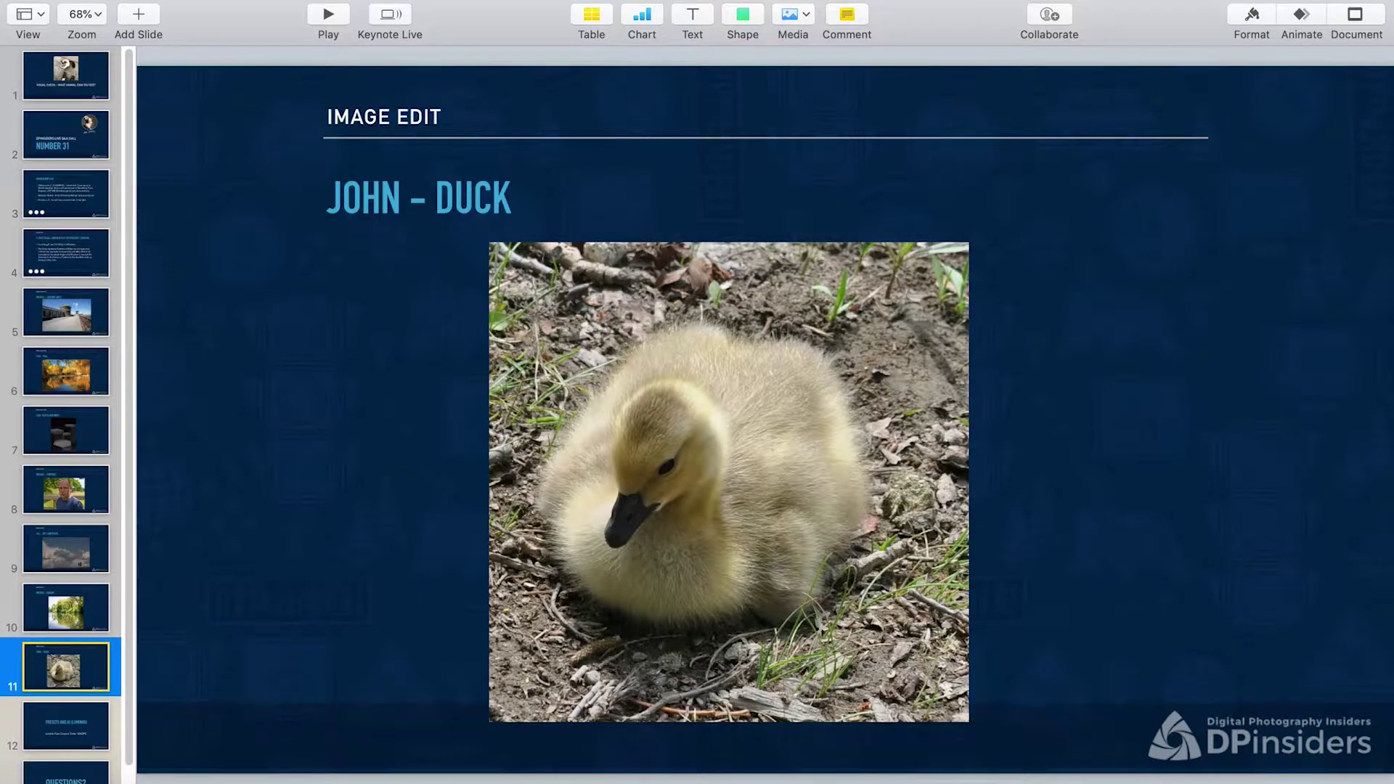
mouse_move(1149, 778)
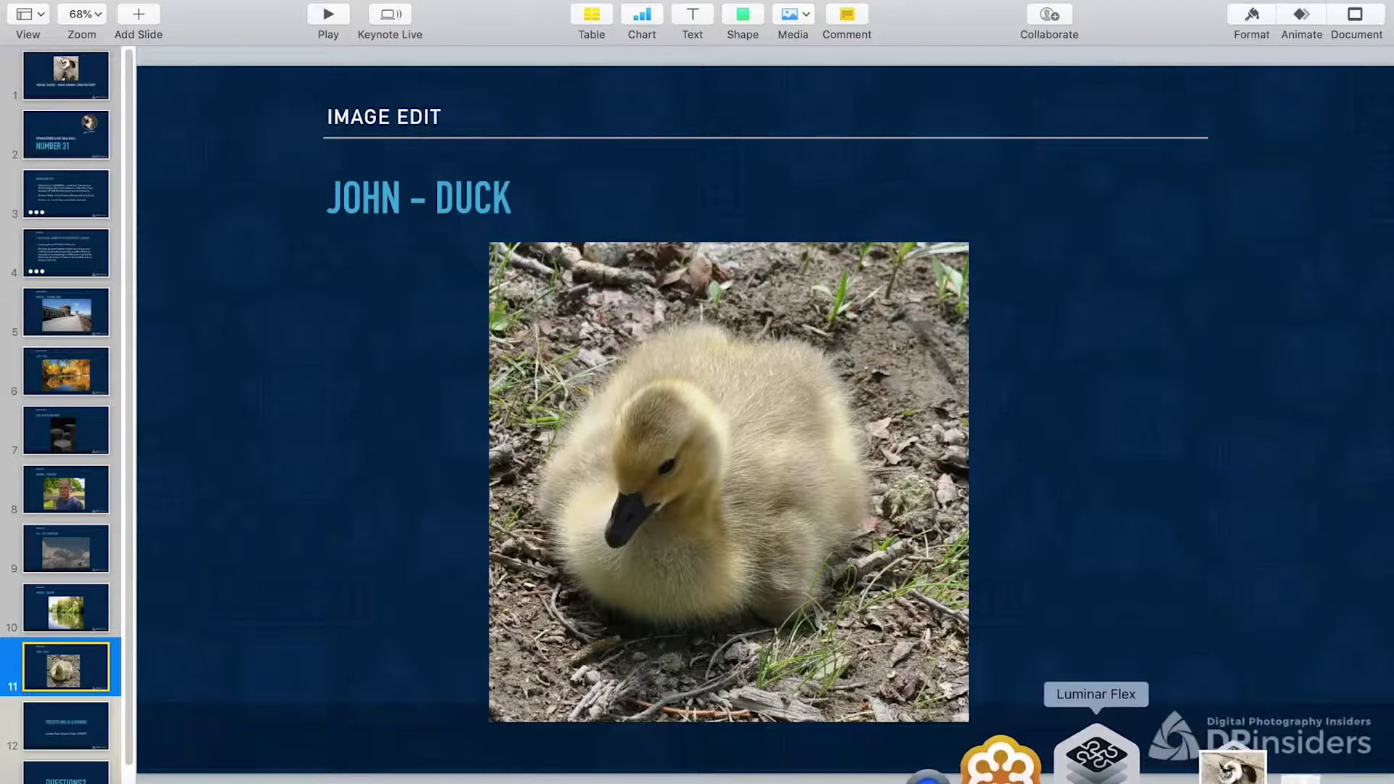
left_click(1089, 758)
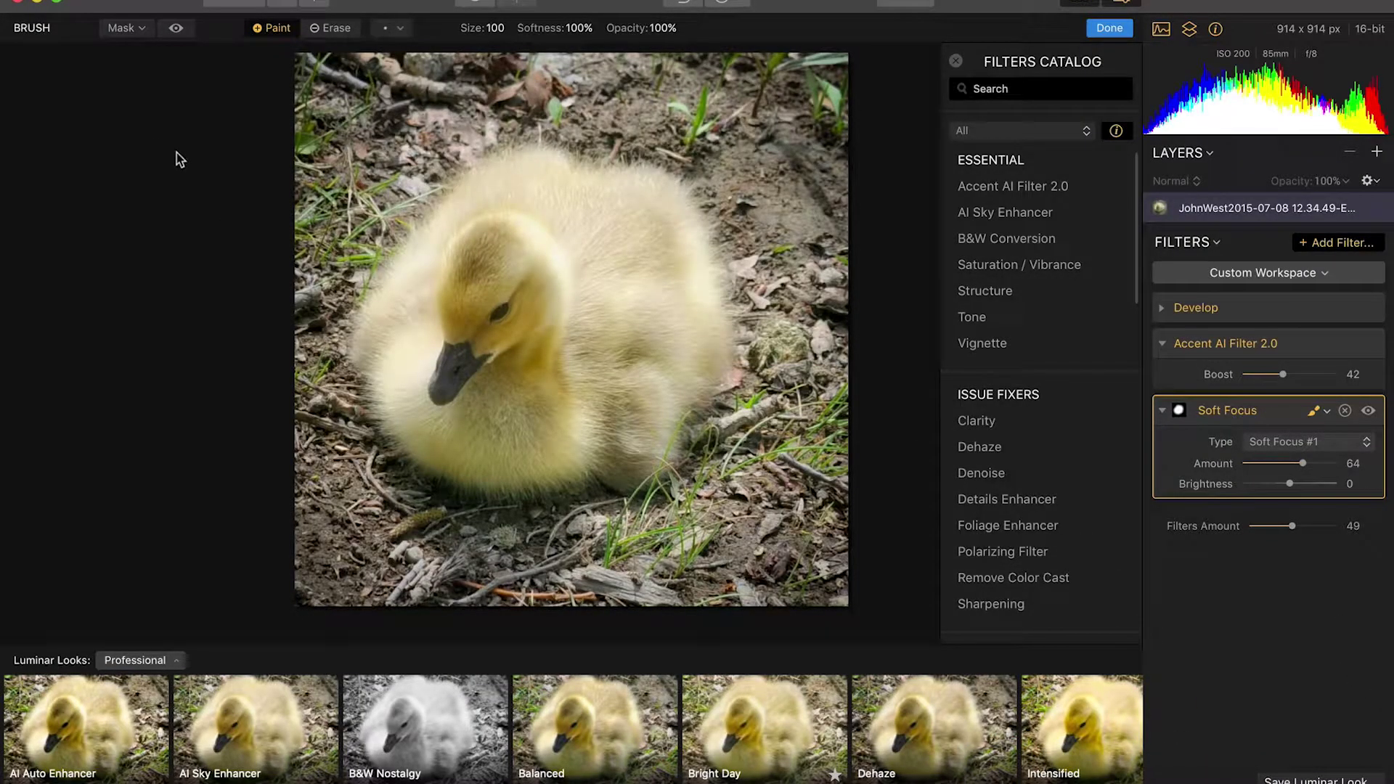
Finish the brush mask, apply the Luminar Flex edits to the photo, and switch back to Lightroom
left_click(1116, 30)
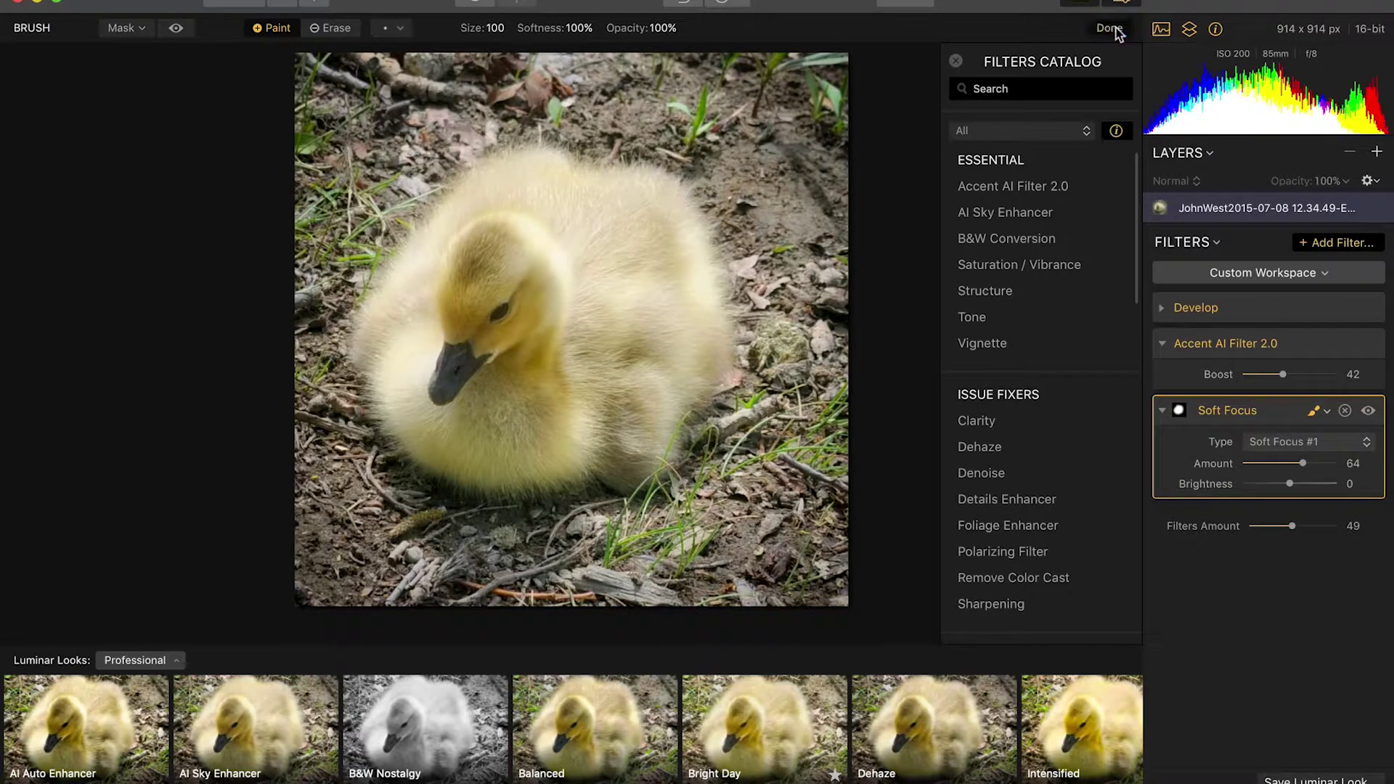
left_click(1336, 6)
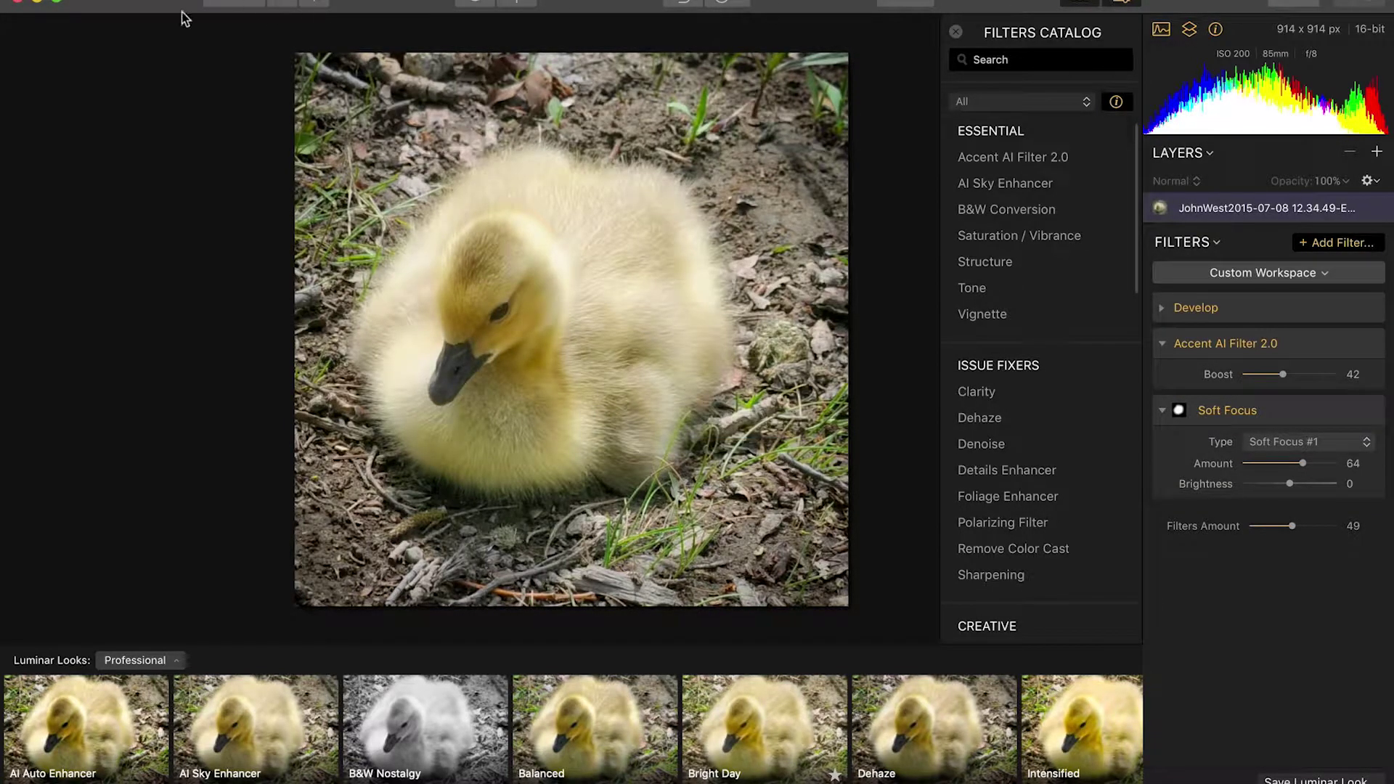
key("super+Tab")
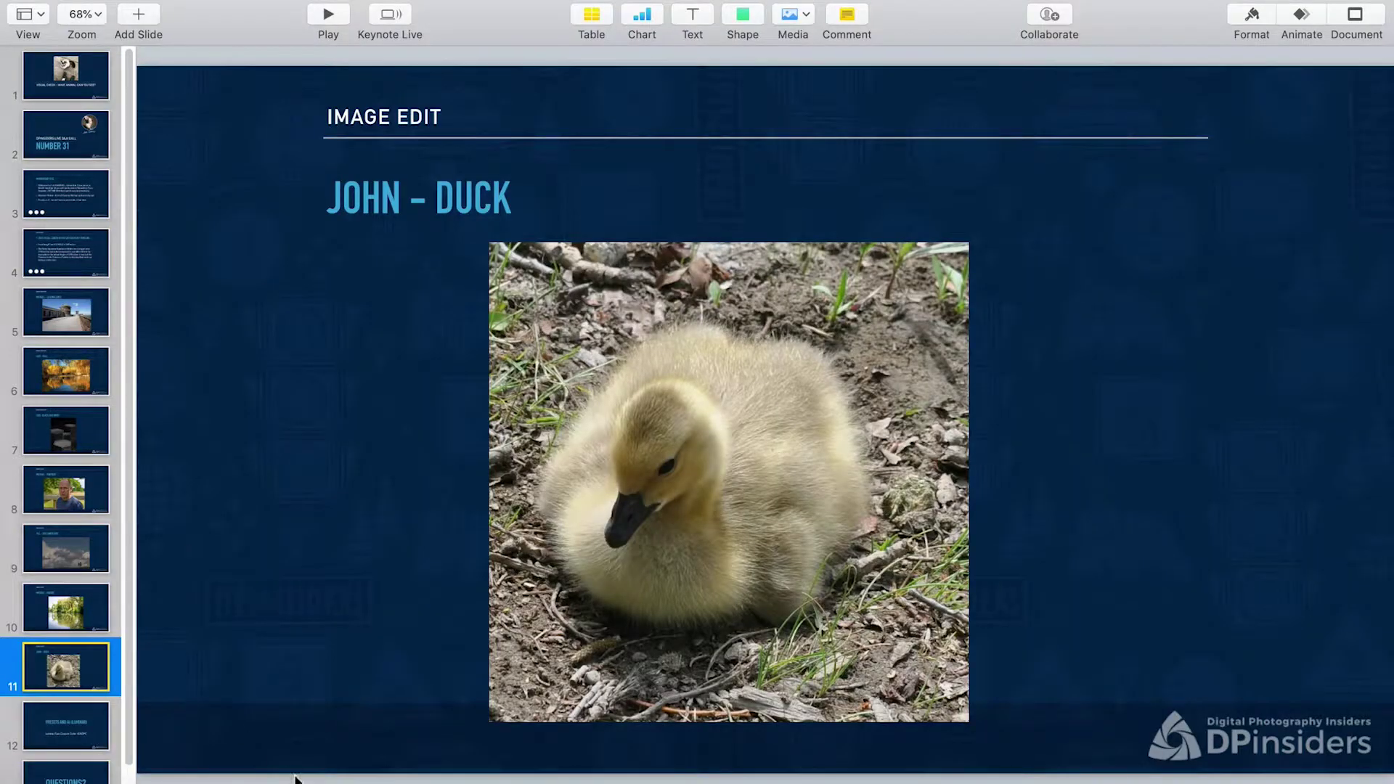
left_click(302, 755)
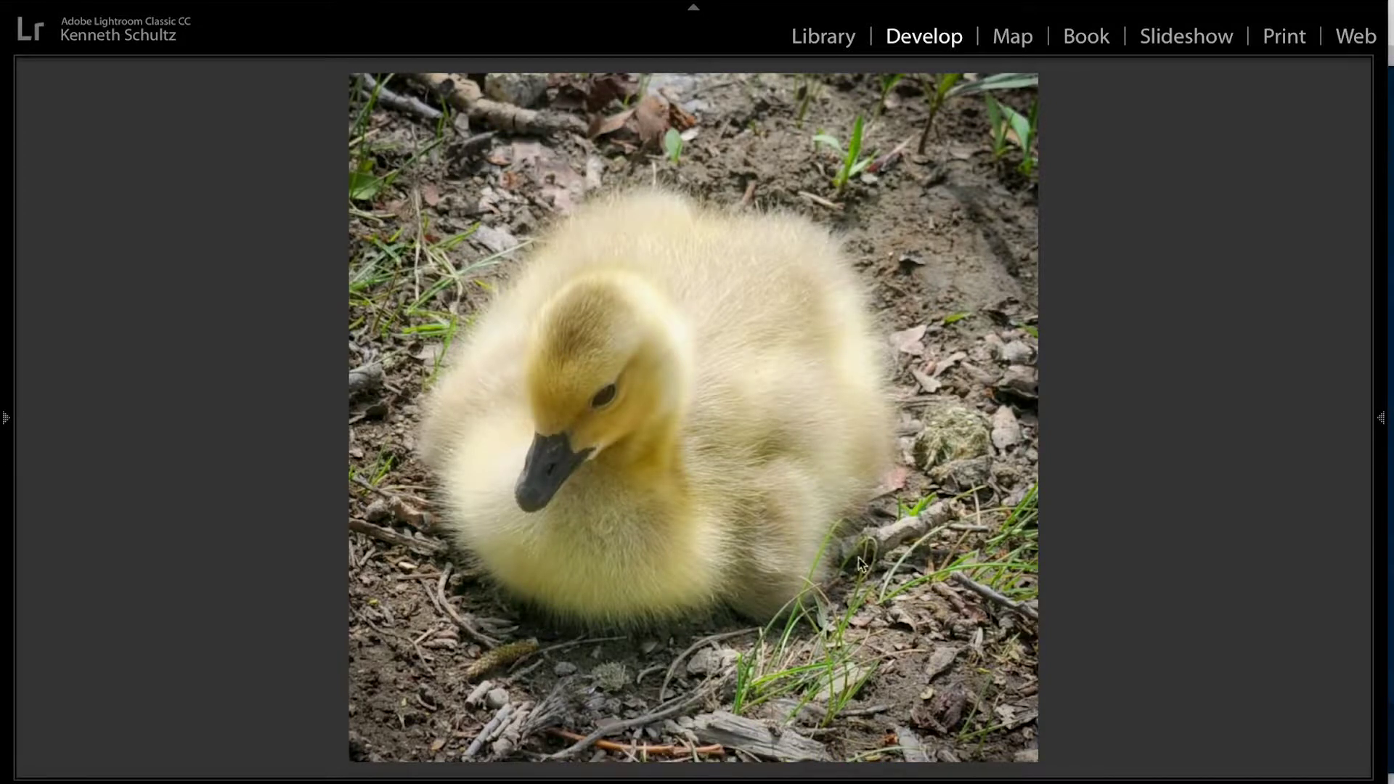
Show the filmstrip and compare the JPG version of the duckling photo with the edited TIF copy
key("F6")
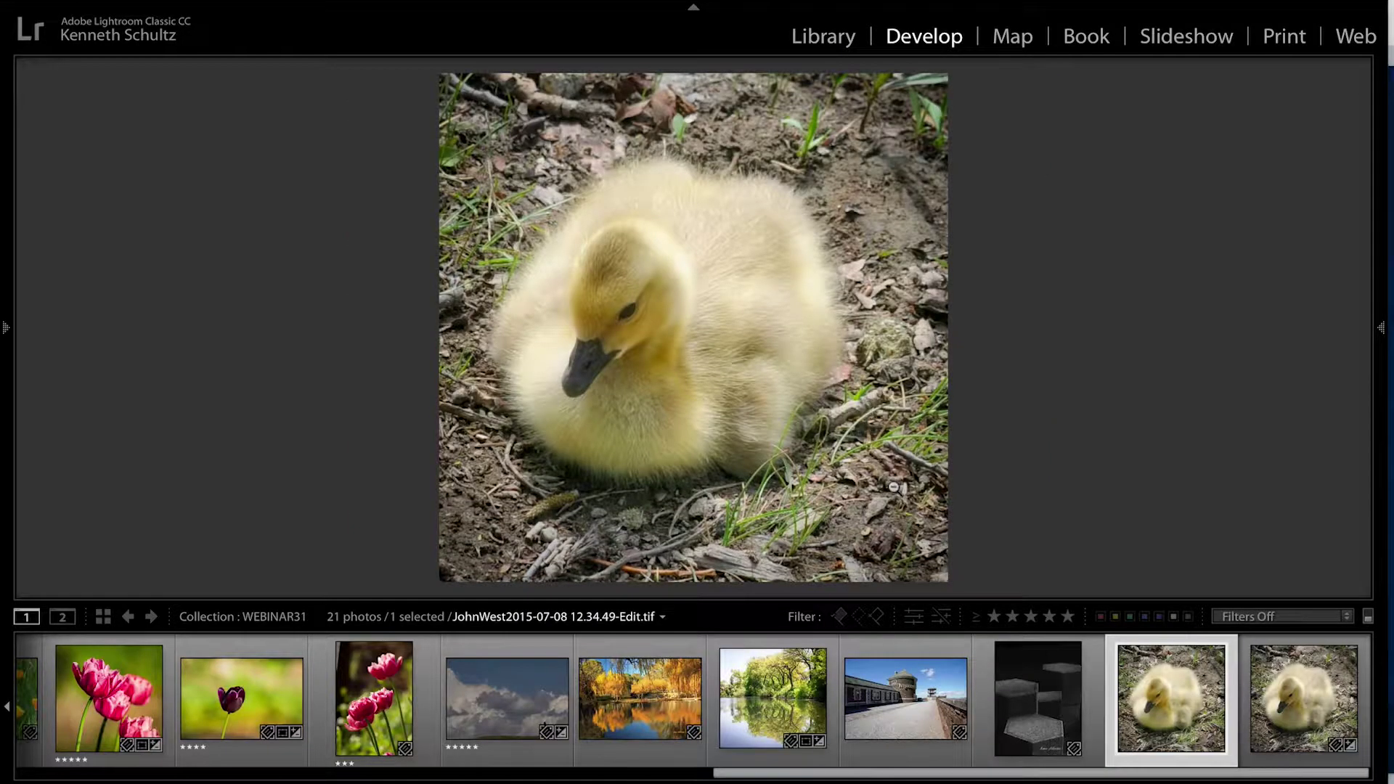
left_click(1297, 699)
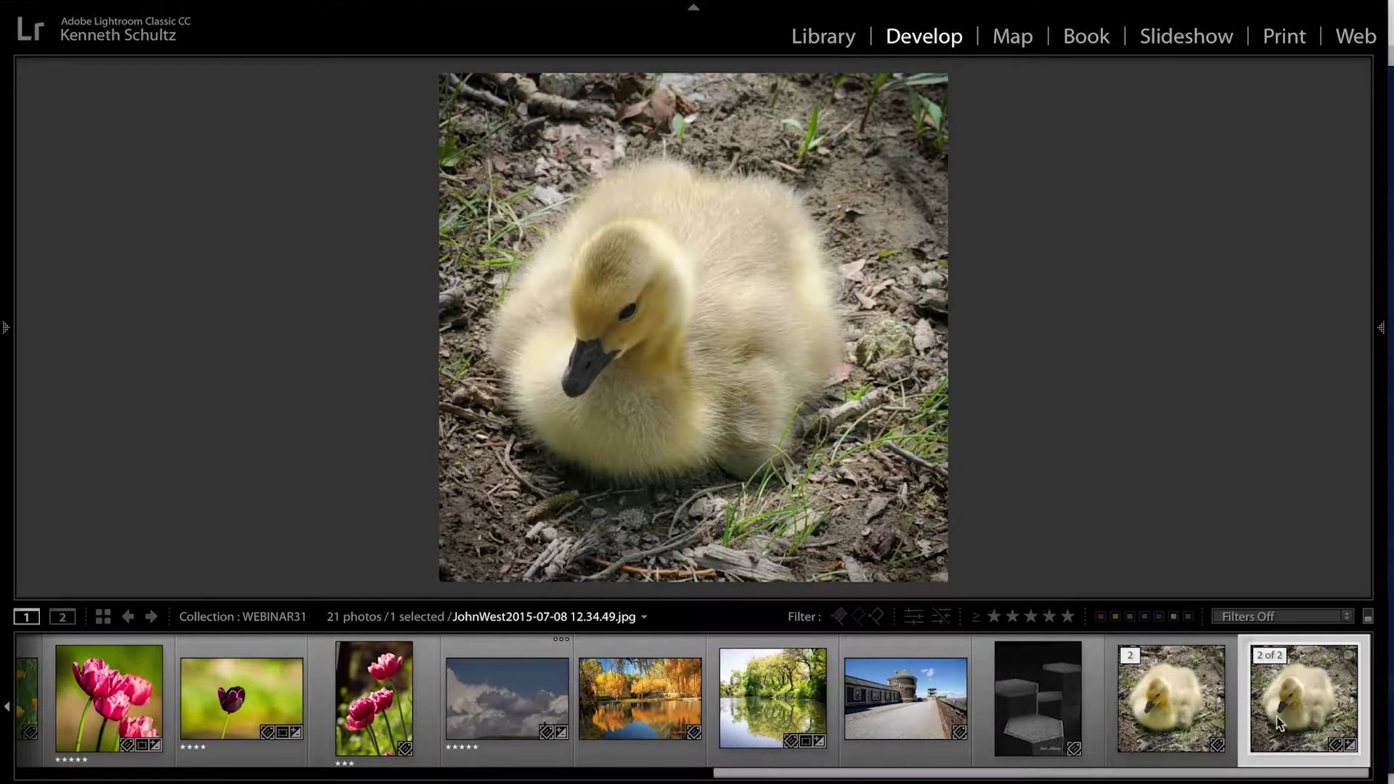
left_click(1184, 710)
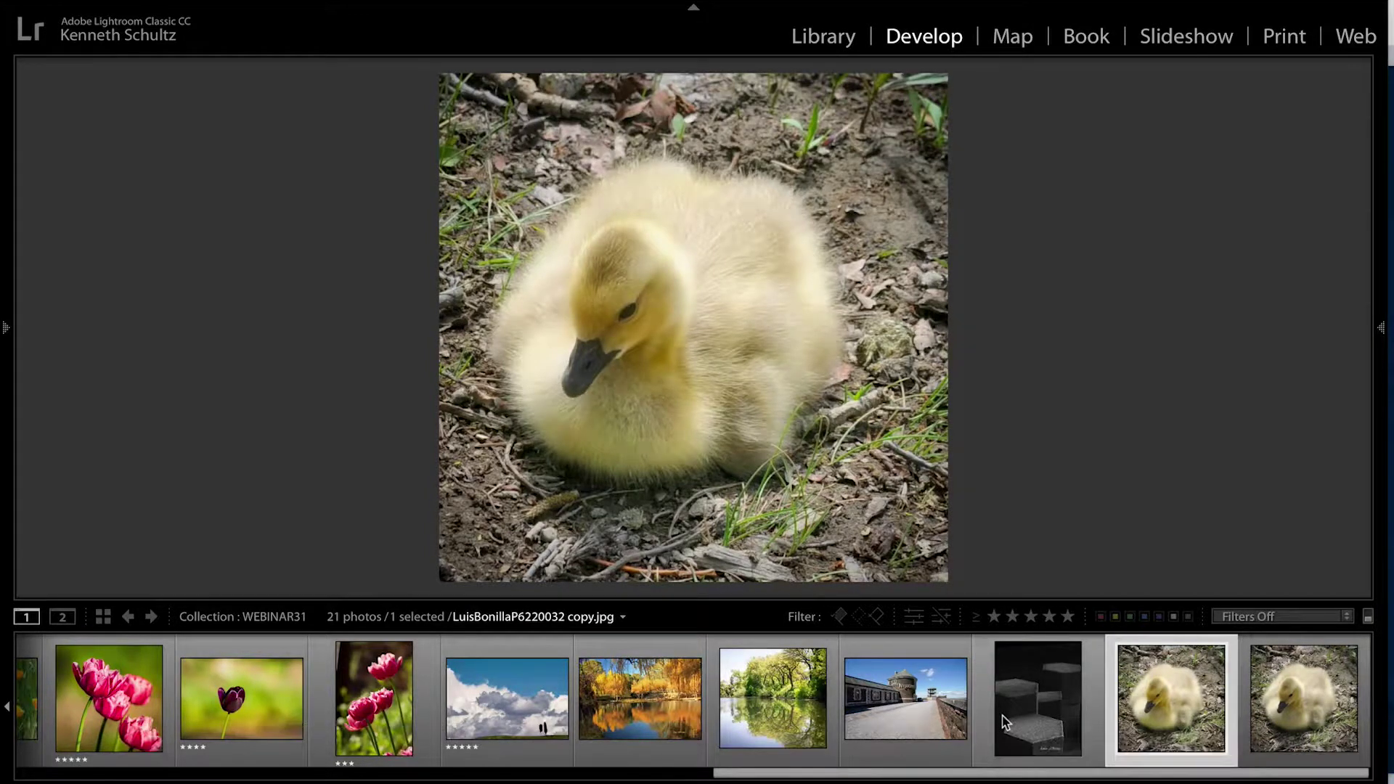
Open the second of the two adjacent white dog photos from the filmstrip in the Develop view
scroll(1008, 714, "up", 5)
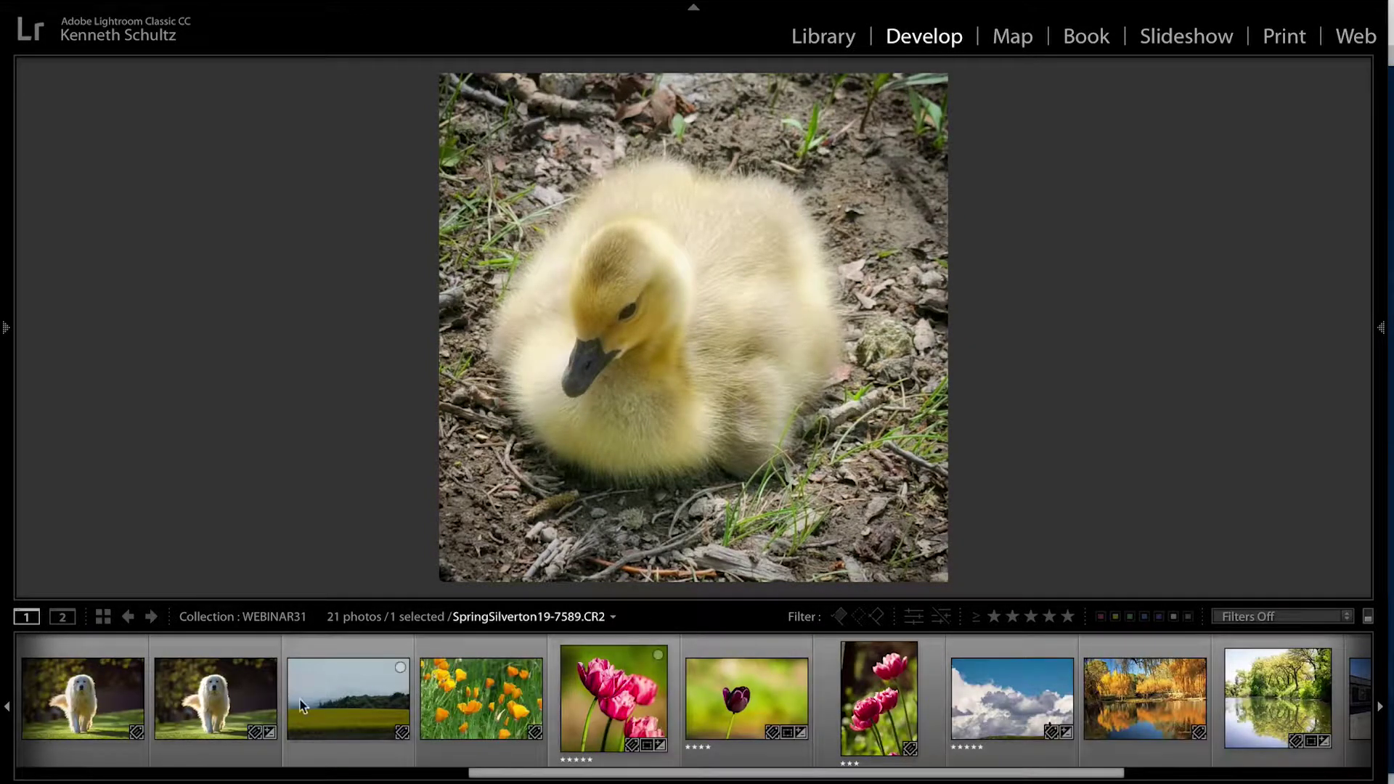
left_click(69, 711)
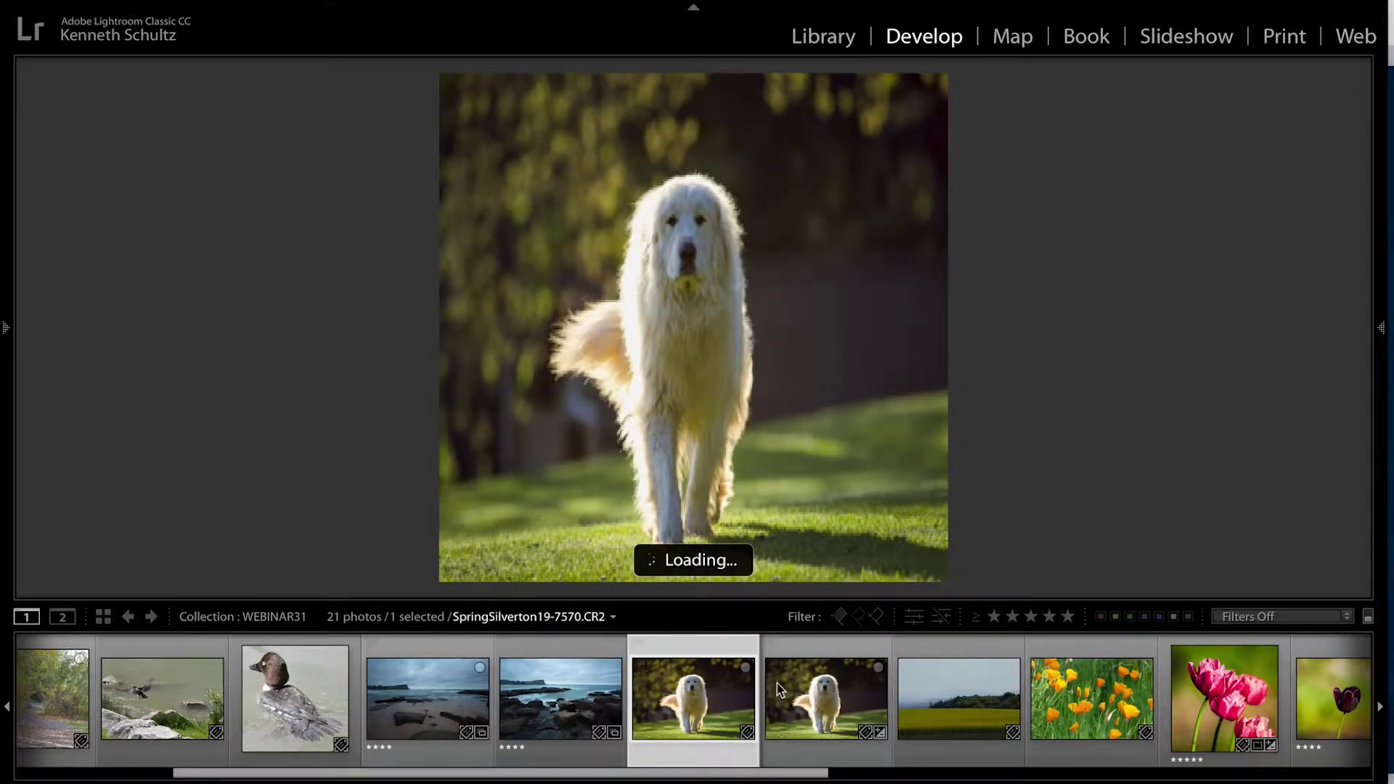
left_click(819, 701)
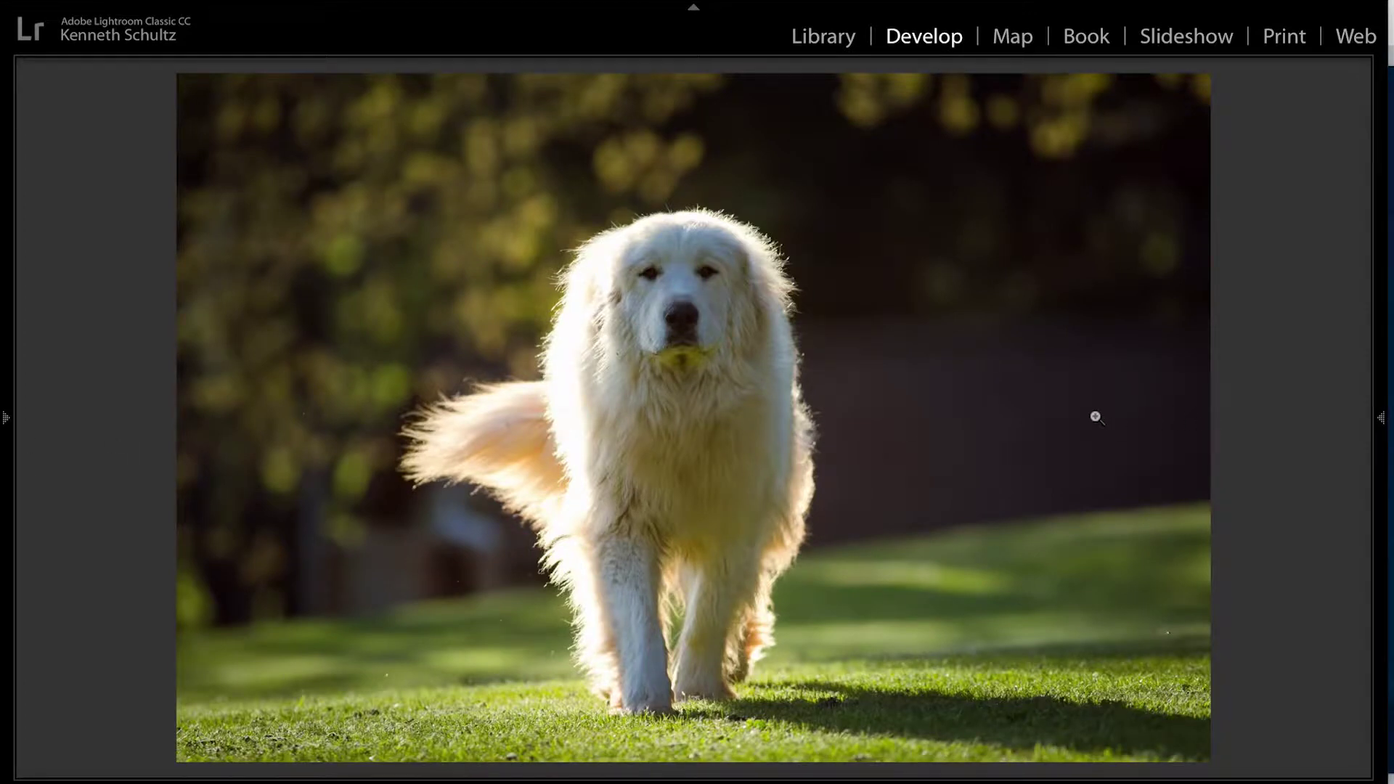
Black out the interface around the white dog photo with Lights Out and compare its unedited and edited versions
key("l")
key("l")
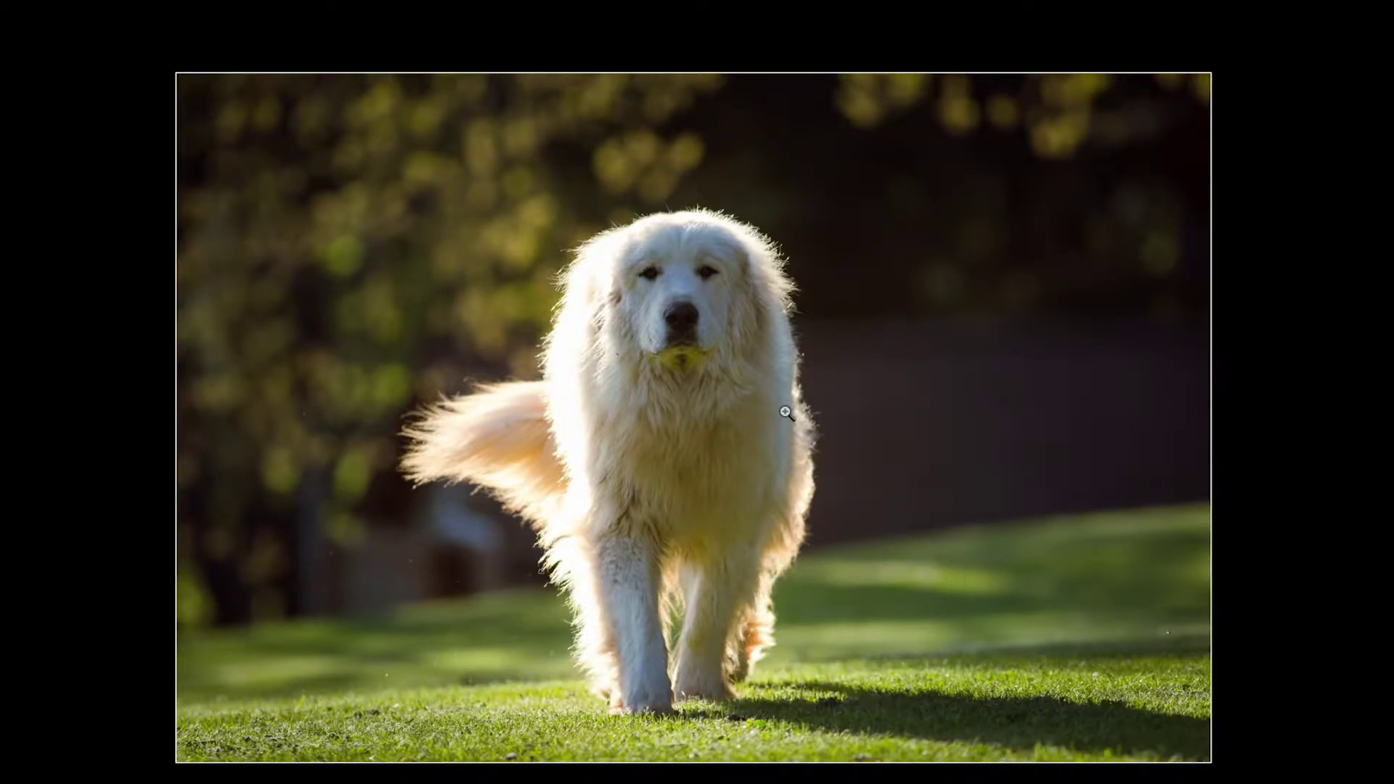
key("backslash")
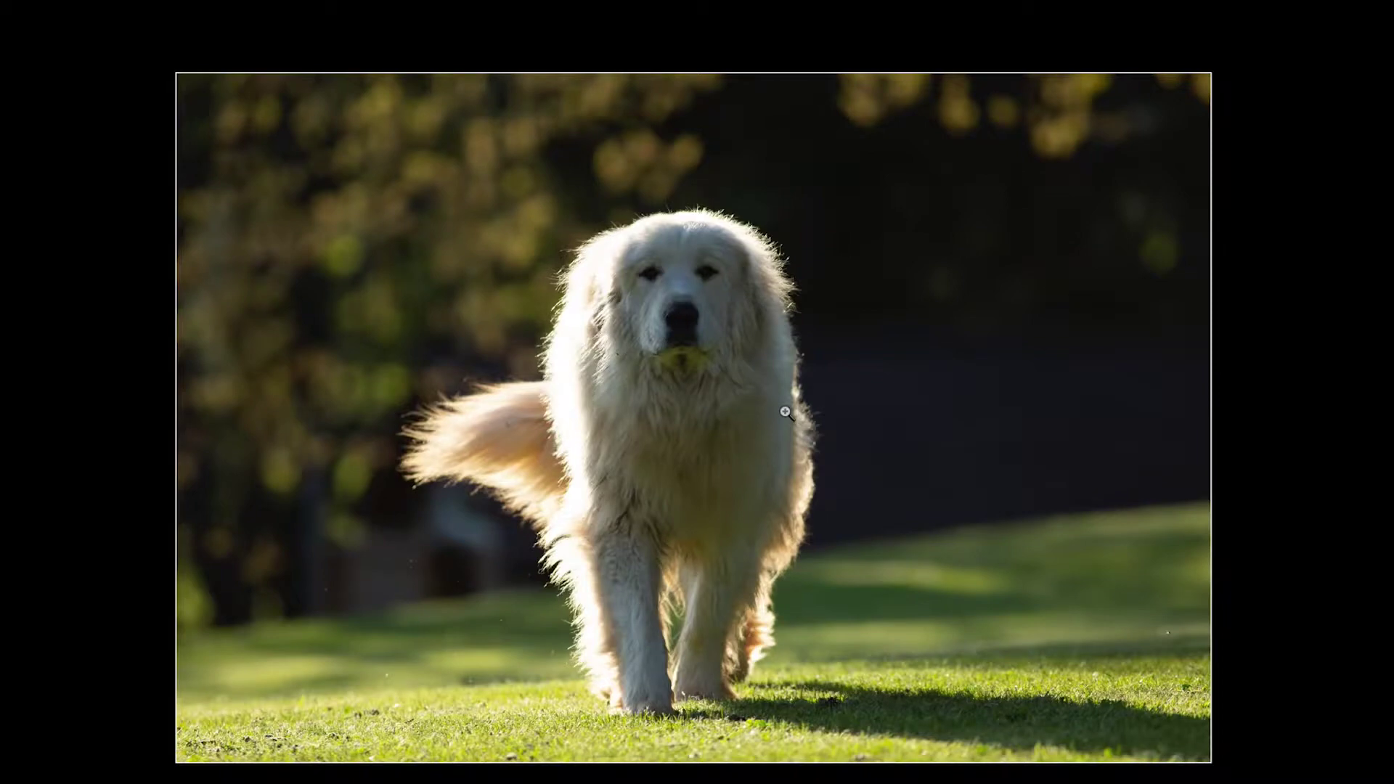
key("backslash")
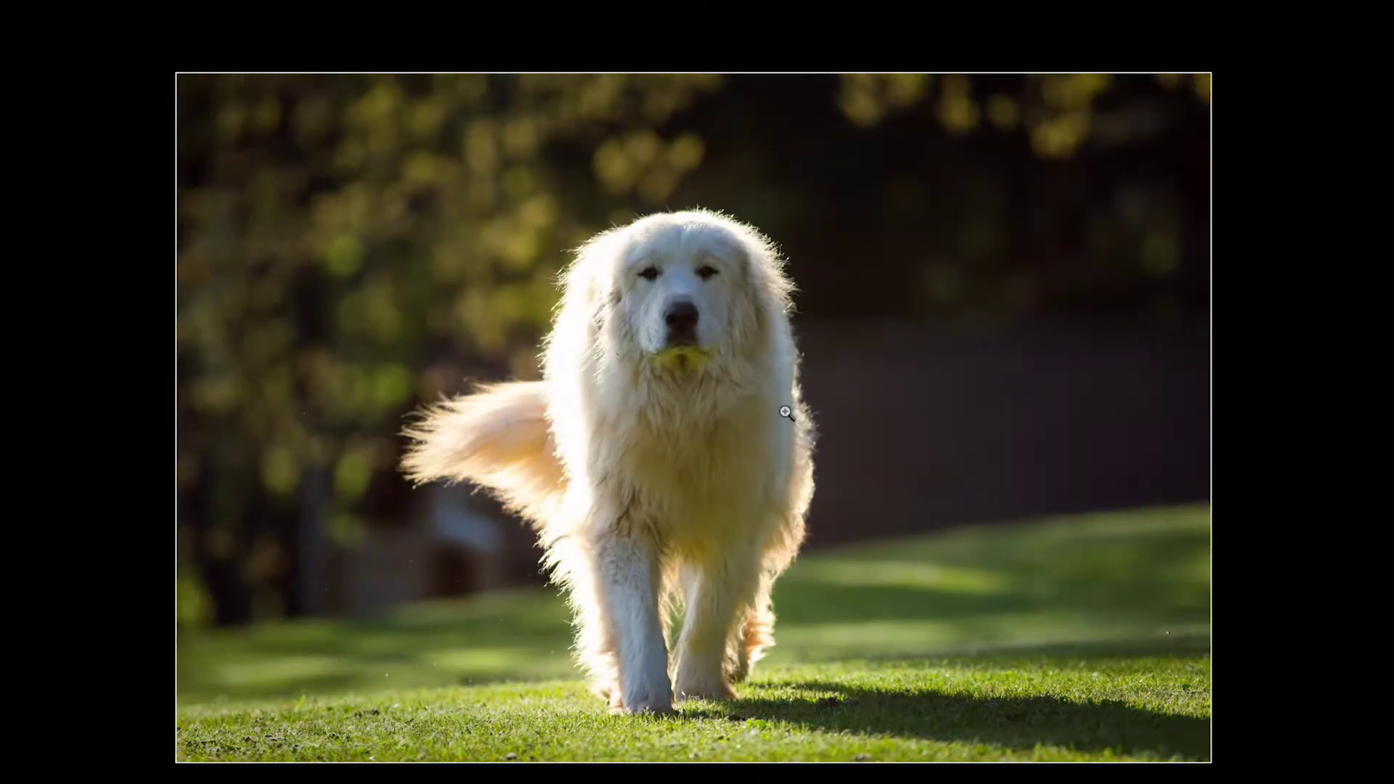